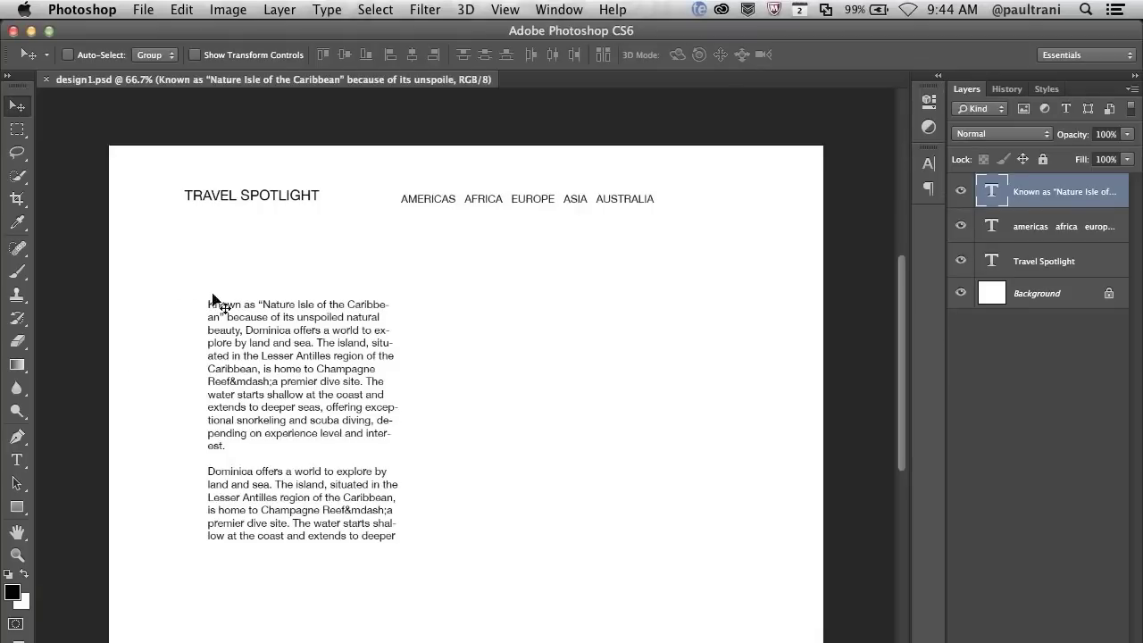
- Set the Travel Spotlight title text to 47 pt
{"action": "key", "text": "t"}
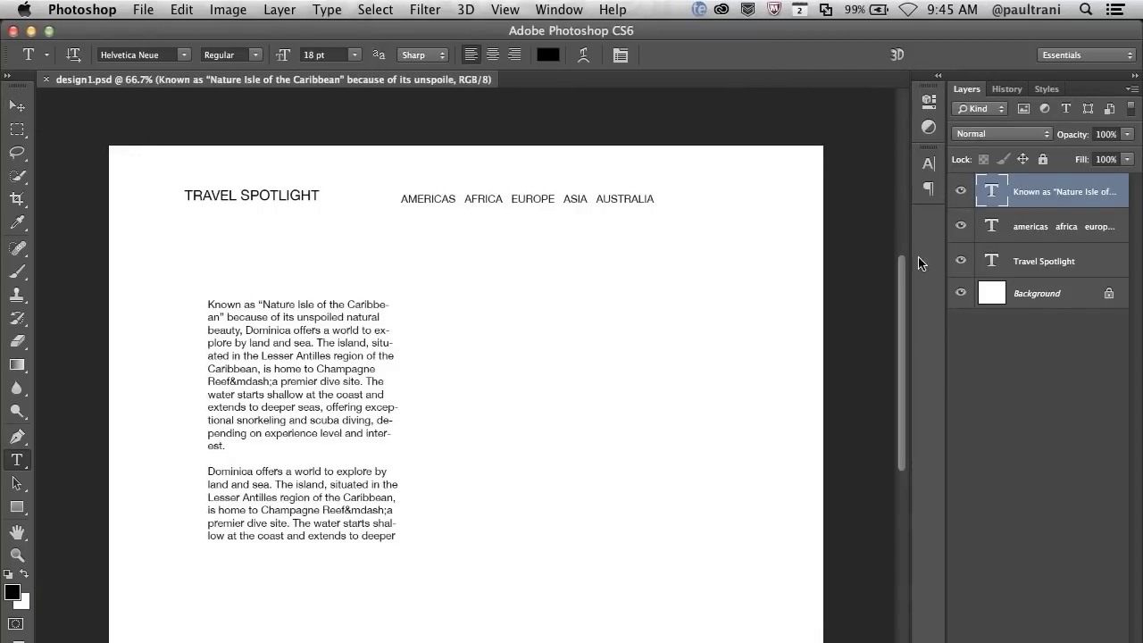
{"action": "left_click", "coordinate": [1044, 260]}
{"action": "left_click", "coordinate": [317, 54]}
{"action": "type", "text": "47"}
{"action": "key", "text": "Return"}
{"action": "left_click", "coordinate": [297, 194]}
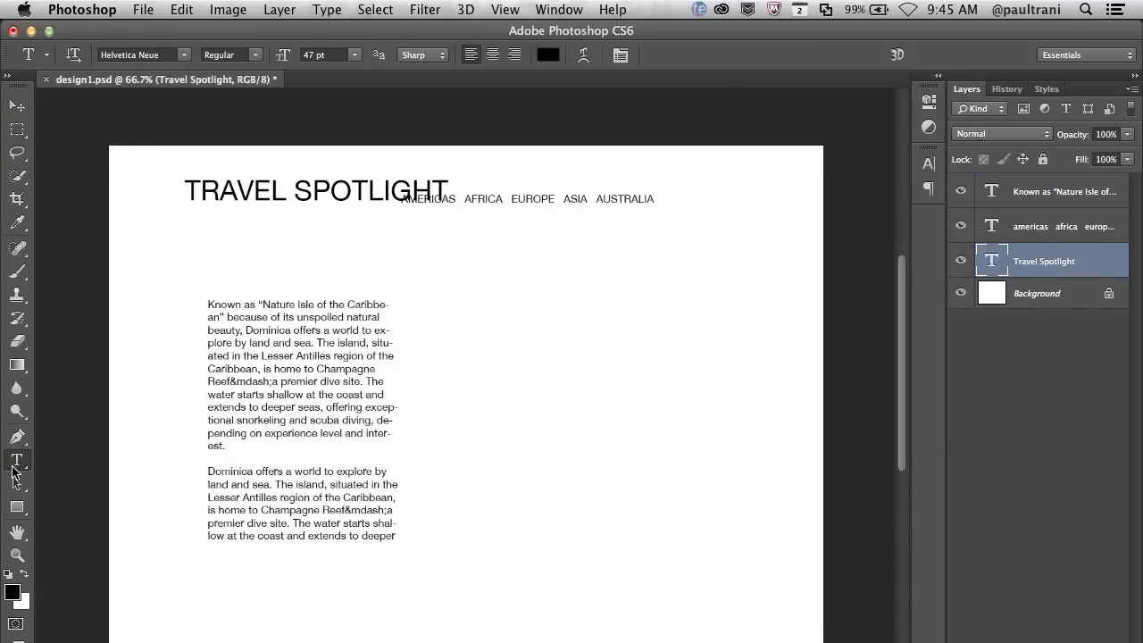
- Add a new 'Africa' text line without all caps, set in Edwardian Script
{"action": "left_click", "coordinate": [216, 248]}
{"action": "type", "text": "A "}
{"action": "type", "text": "A"}
{"action": "key", "text": "super+a"}
{"action": "left_click", "coordinate": [929, 163]}
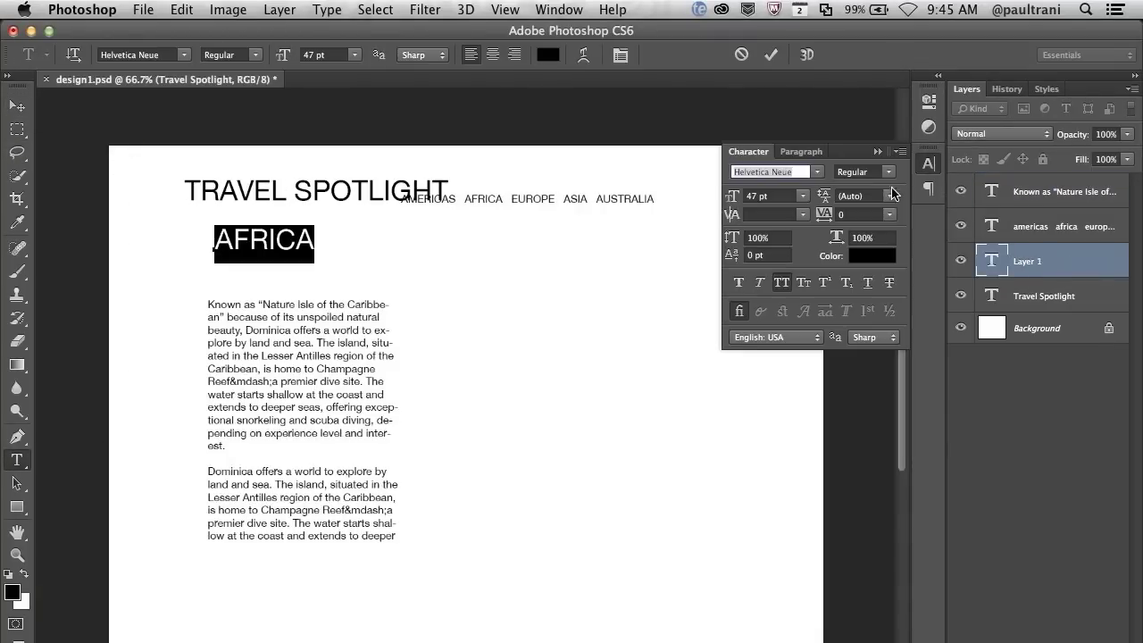
{"action": "left_click", "coordinate": [766, 283]}
{"action": "left_click", "coordinate": [817, 170]}
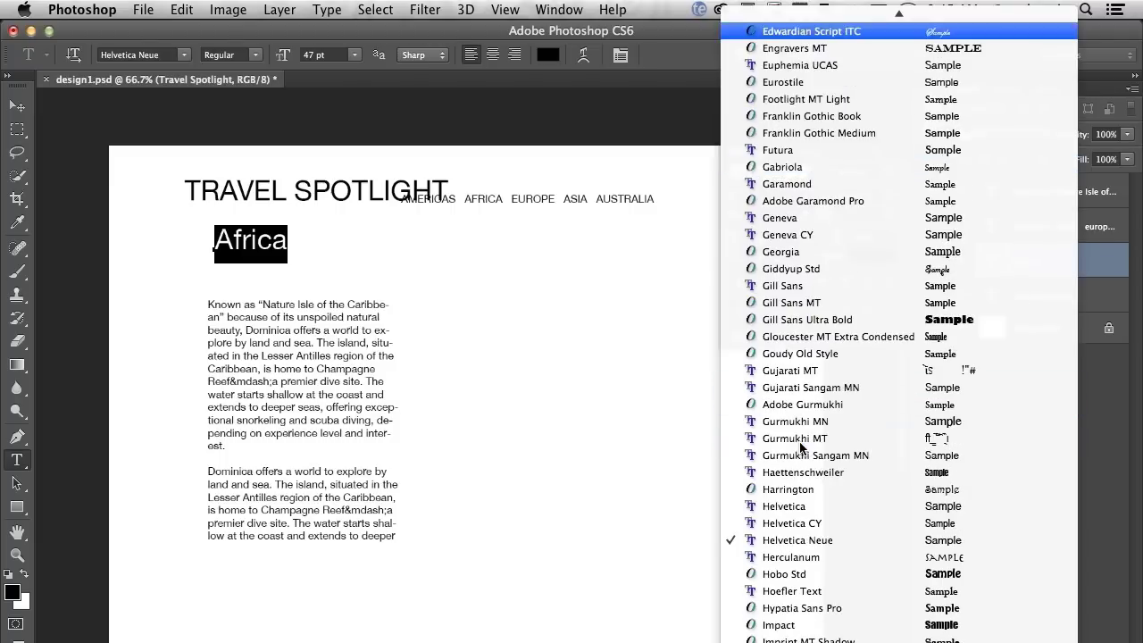
{"action": "left_click", "coordinate": [803, 36]}
- Enlarge the Africa text to 98 pt, try a different colour, and commit it
{"action": "left_click_drag", "start_coordinate": [283, 55], "coordinate": [322, 55]}
{"action": "left_click", "coordinate": [547, 55]}
{"action": "left_click_drag", "start_coordinate": [760, 472], "coordinate": [759, 464]}
{"action": "left_click", "coordinate": [1071, 262]}
{"action": "key", "text": "super+Return"}
{"action": "key", "text": "m"}
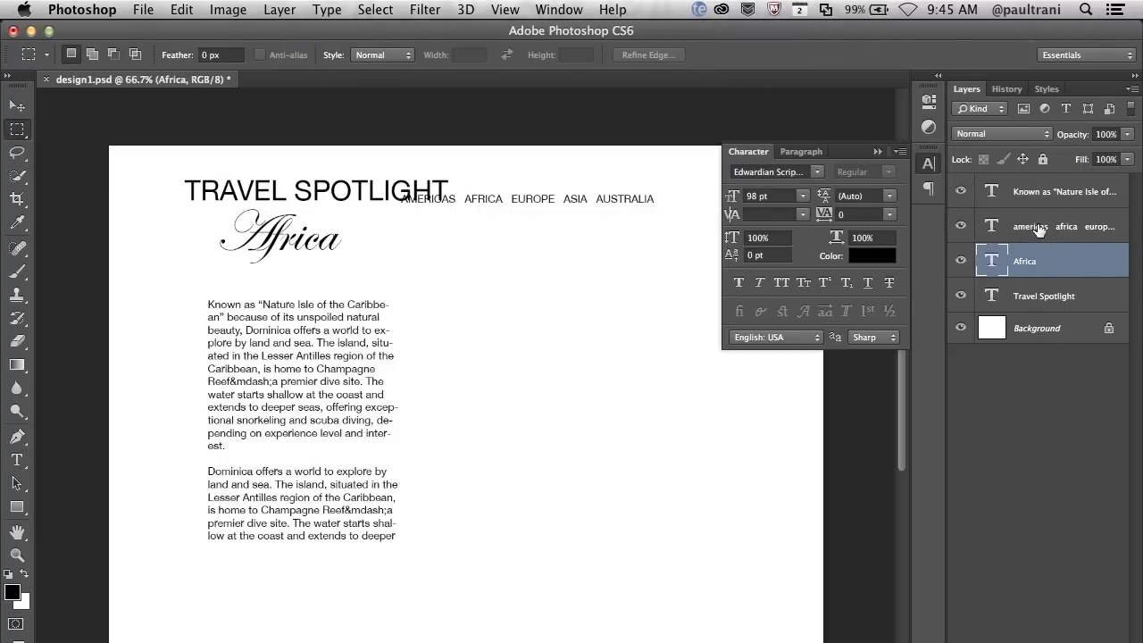
- Change the Travel Spotlight title's font style to UltraLight
{"action": "key", "text": "t"}
{"action": "left_click_drag", "start_coordinate": [185, 190], "coordinate": [339, 225]}
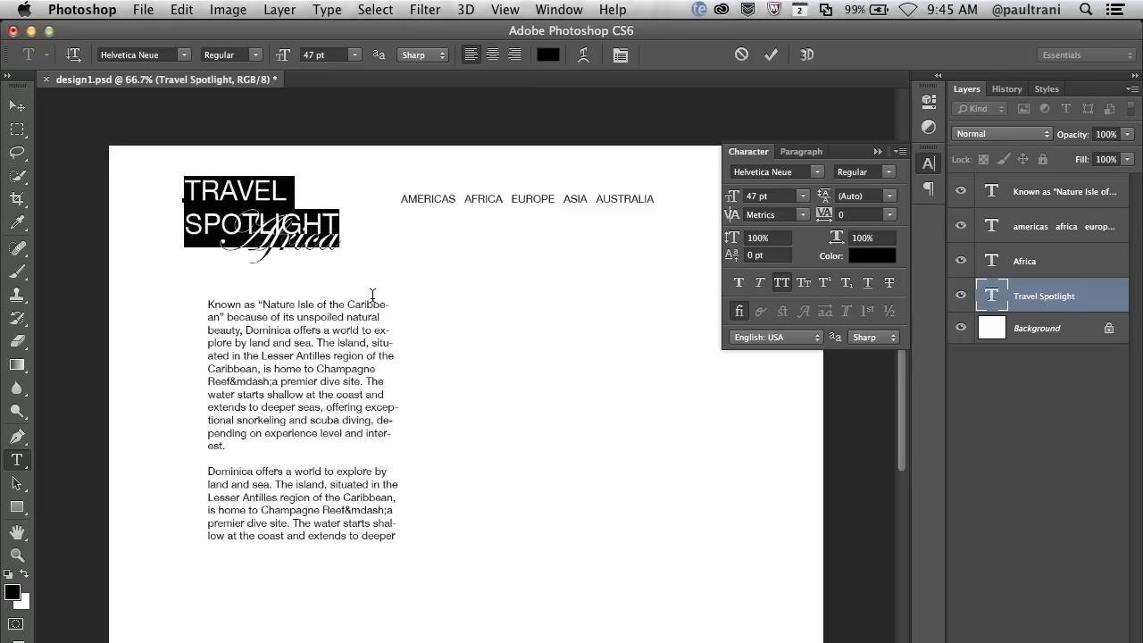
{"action": "left_click", "coordinate": [233, 54]}
{"action": "left_click", "coordinate": [257, 73]}
{"action": "key", "text": "super+Return"}
- Move Africa up onto the word TRAVEL and shrink it to 77 pt
{"action": "key", "text": "v"}
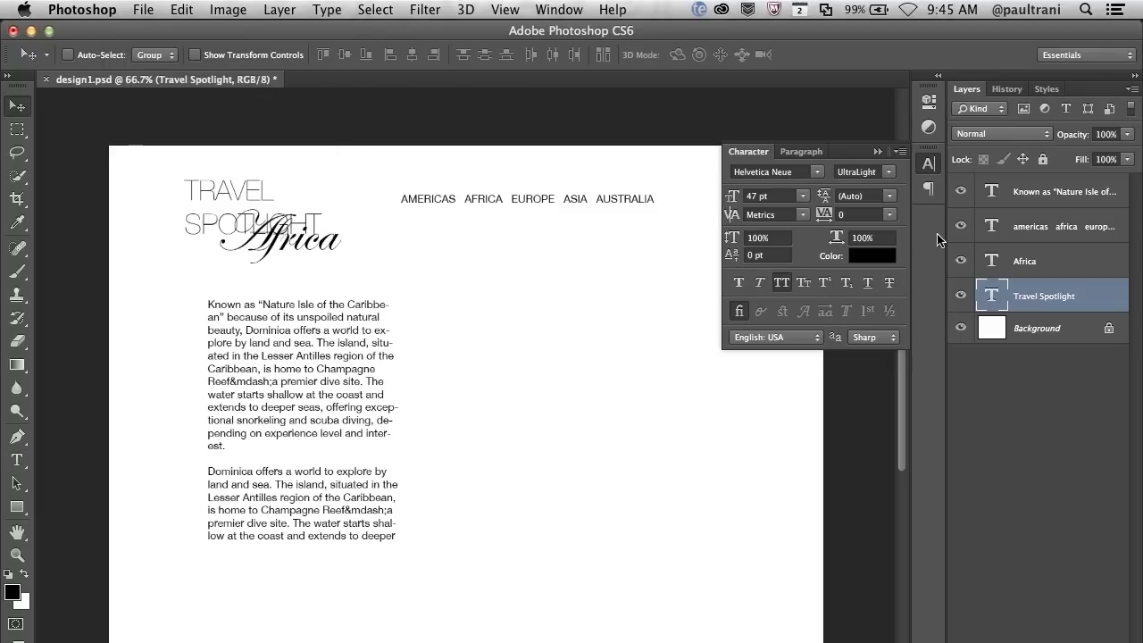
{"action": "key", "text": "super+1"}
{"action": "left_click", "coordinate": [1029, 266]}
{"action": "left_click_drag", "start_coordinate": [323, 235], "coordinate": [370, 179]}
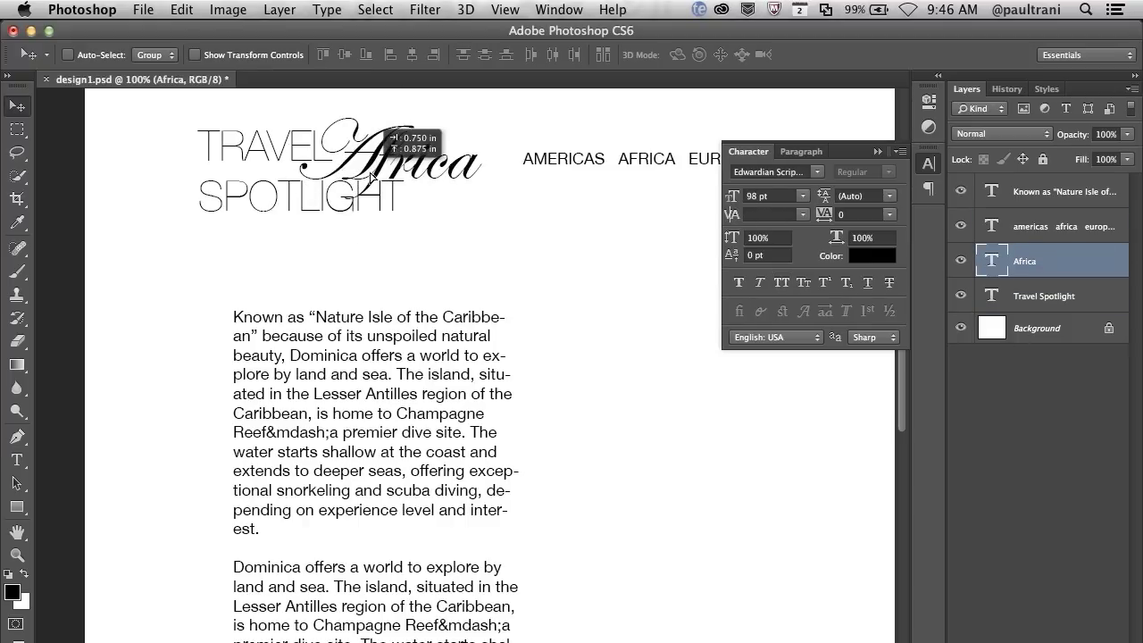
{"action": "left_click_drag", "start_coordinate": [733, 196], "coordinate": [725, 198]}
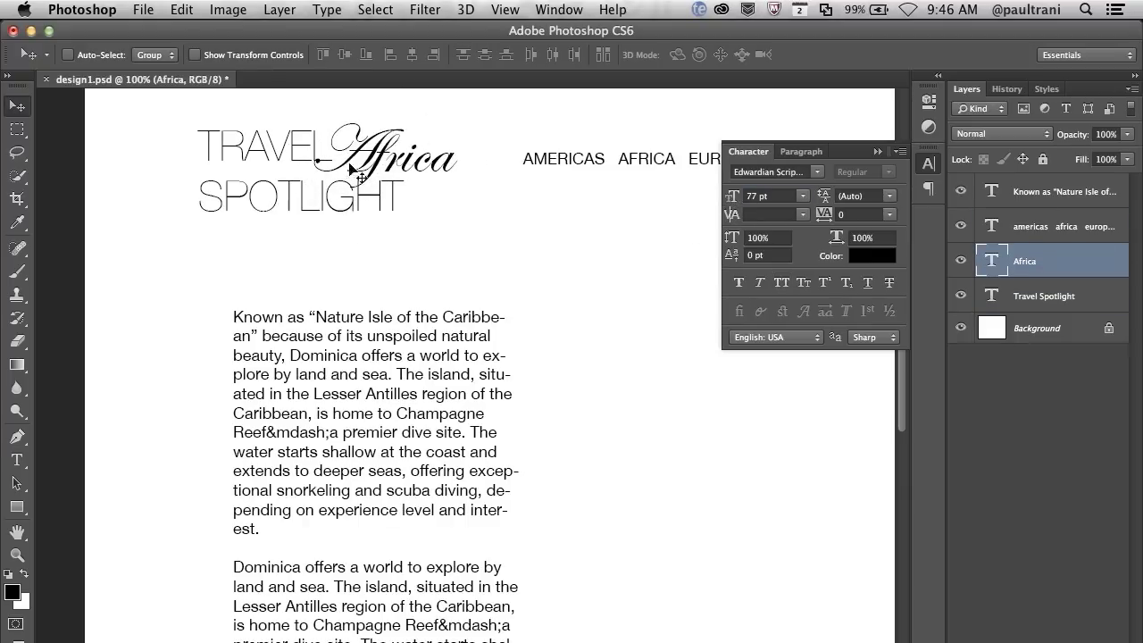
- Create a new group from the Africa and Travel Spotlight layers
{"action": "left_click", "coordinate": [1049, 298], "text": "shift"}
{"action": "left_click", "coordinate": [1132, 89]}
{"action": "left_click", "coordinate": [1013, 210]}
- Name the title group 'header' and zoom back out to the full page
{"action": "type", "text": "header"}
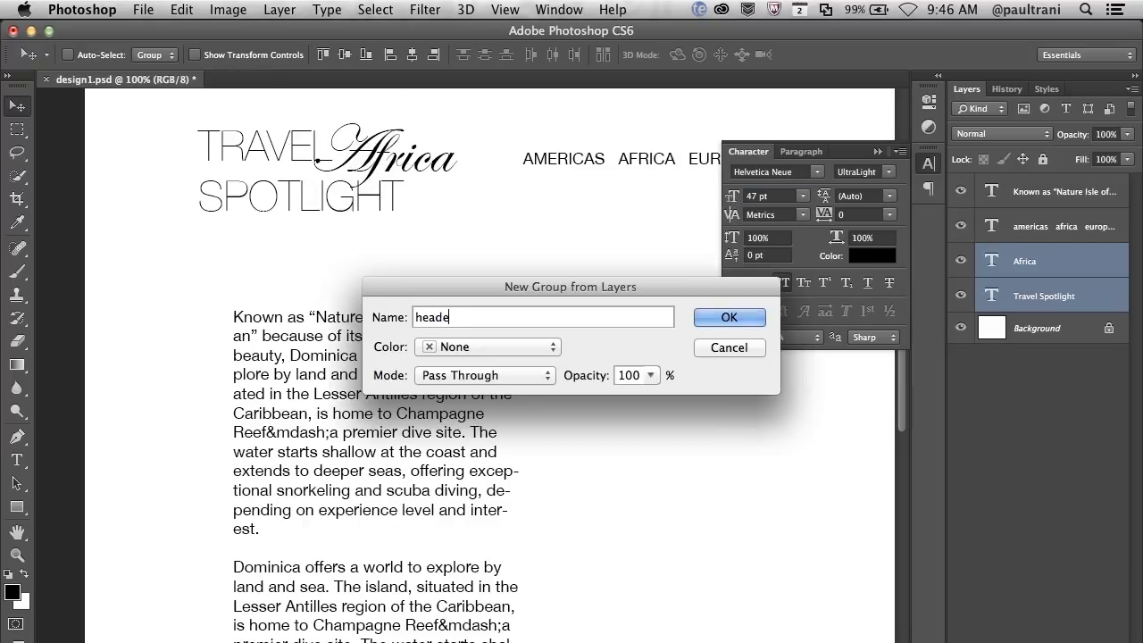
{"action": "key", "text": "Return"}
{"action": "key", "text": "ctrl+bracketright"}
{"action": "left_click", "coordinate": [981, 219]}
{"action": "left_click", "coordinate": [878, 150]}
{"action": "key", "text": "ctrl+minus"}
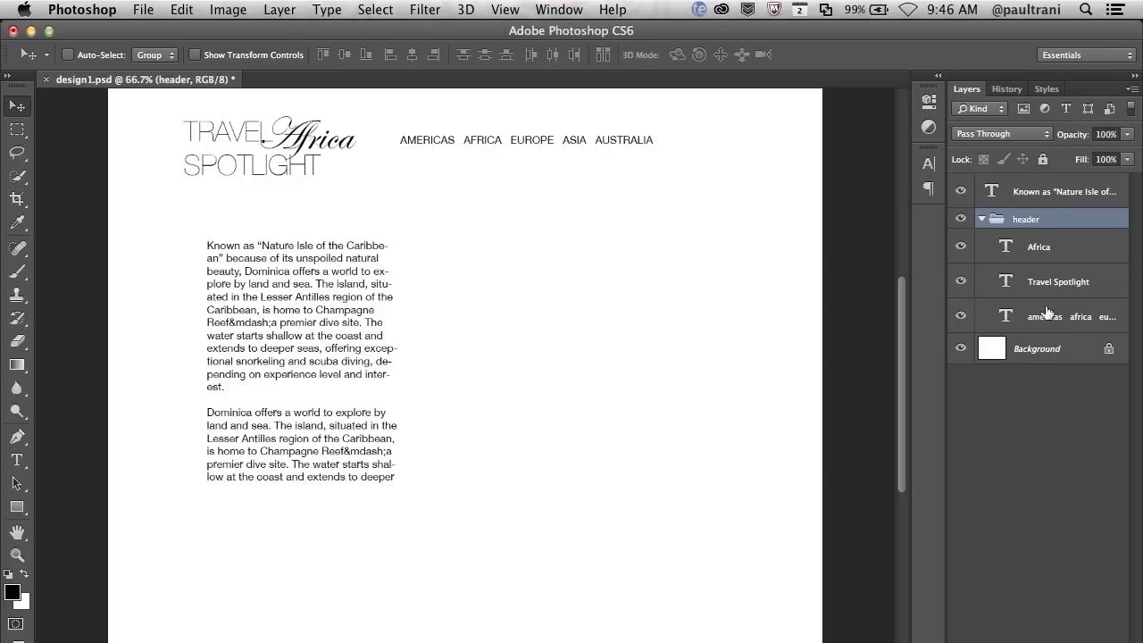
- Alt-drag the Known as text block into a second column and move both down
{"action": "left_click", "coordinate": [1027, 193]}
{"action": "left_click_drag", "start_coordinate": [197, 301], "coordinate": [484, 333]}
{"action": "left_click_drag", "start_coordinate": [287, 283], "coordinate": [317, 462]}
- Widen the left text column's box and move both columns further down the page
{"action": "key", "text": "t"}
{"action": "left_click", "coordinate": [307, 476]}
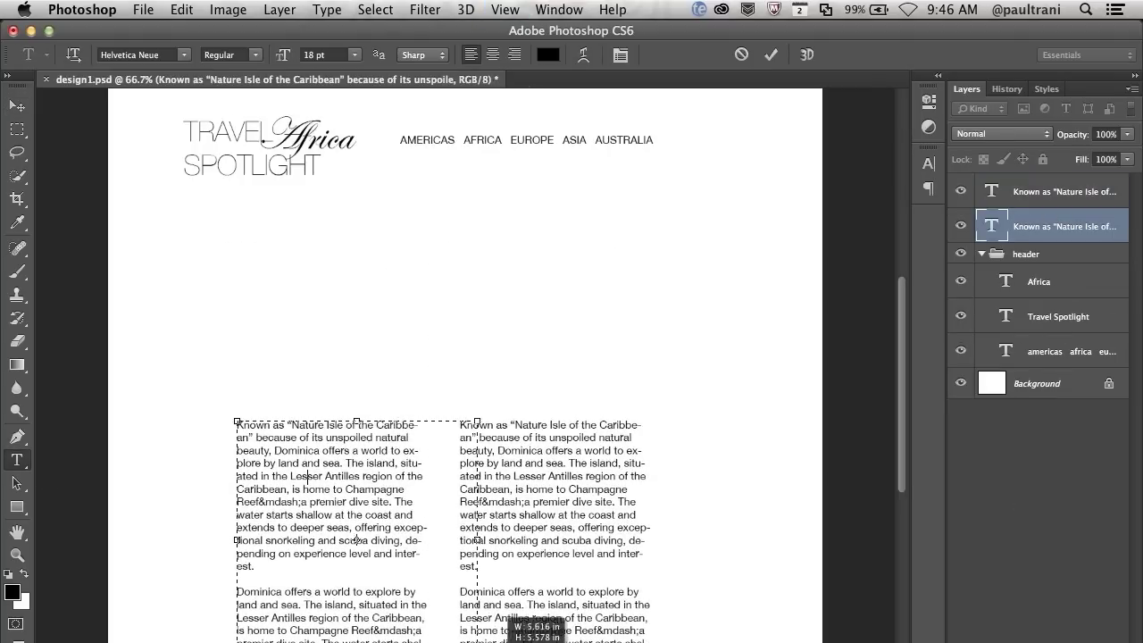
{"action": "left_click_drag", "start_coordinate": [500, 623], "coordinate": [549, 625]}
{"action": "left_click", "coordinate": [1068, 223]}
{"action": "key", "text": "v"}
{"action": "key", "text": "shift+Left"}
{"action": "key", "text": "shift+Left"}
{"action": "key", "text": "shift+Left"}
{"action": "key", "text": "shift+Left"}
{"action": "key", "text": "shift+Left"}
{"action": "key", "text": "shift+Left"}
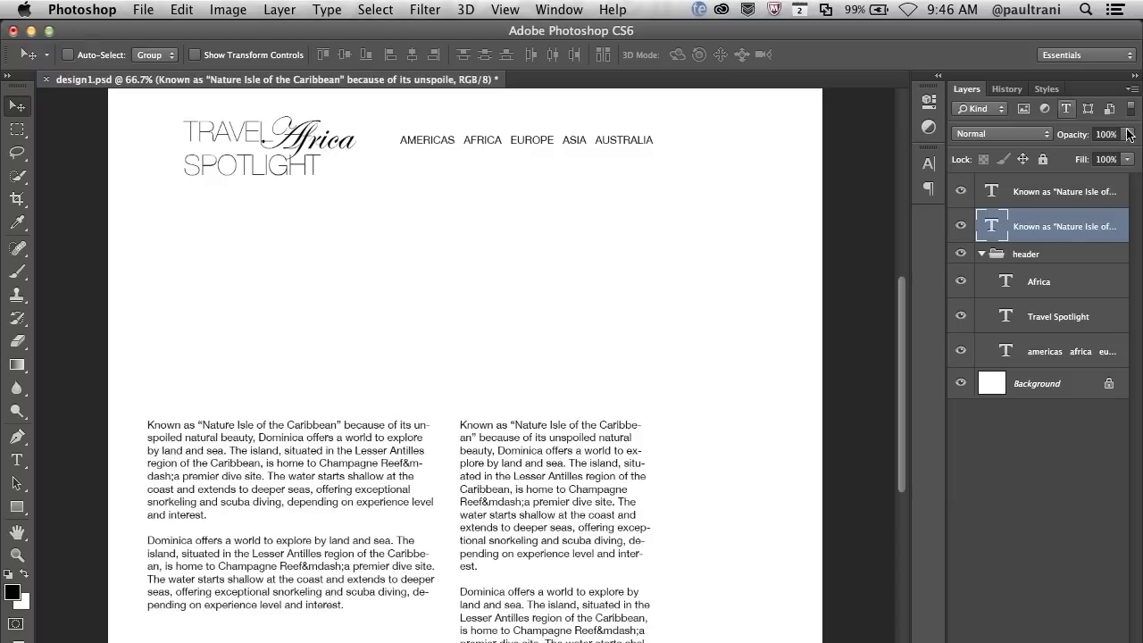
{"action": "left_click", "coordinate": [1062, 191], "text": "shift"}
{"action": "left_click_drag", "start_coordinate": [153, 484], "coordinate": [199, 540]}
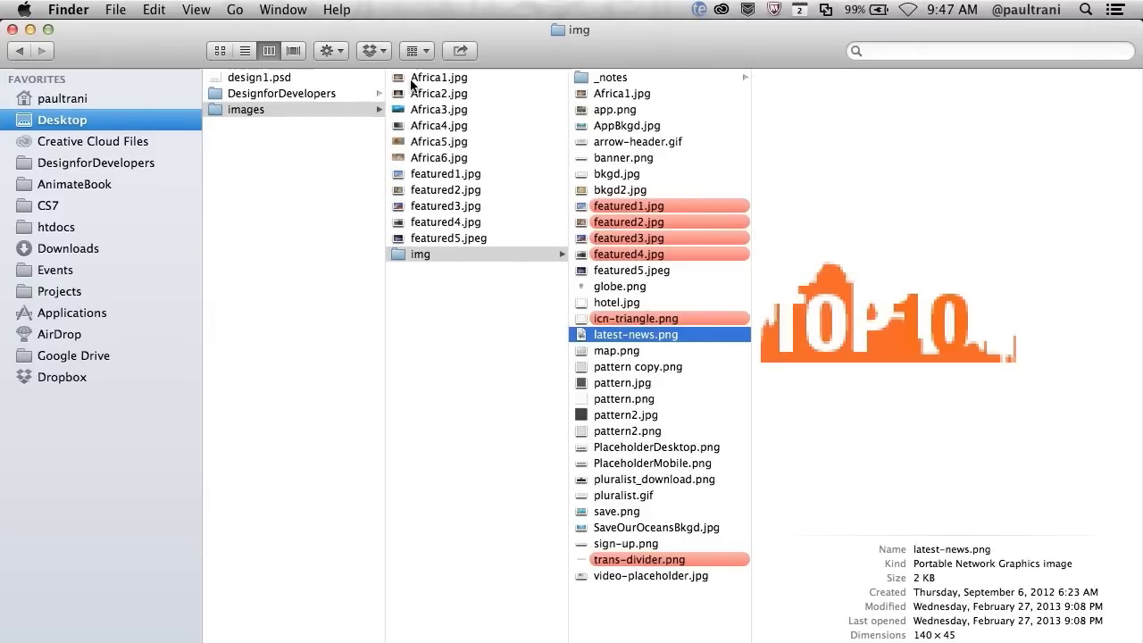
- Select Africa1.jpg through Africa6.jpg in Finder and open them in Photoshop
{"action": "left_click", "coordinate": [413, 87]}
{"action": "key", "text": "Down"}
{"action": "key", "text": "Up"}
{"action": "key", "text": "Down"}
{"action": "key", "text": "Down"}
{"action": "key", "text": "Down"}
{"action": "key", "text": "Down"}
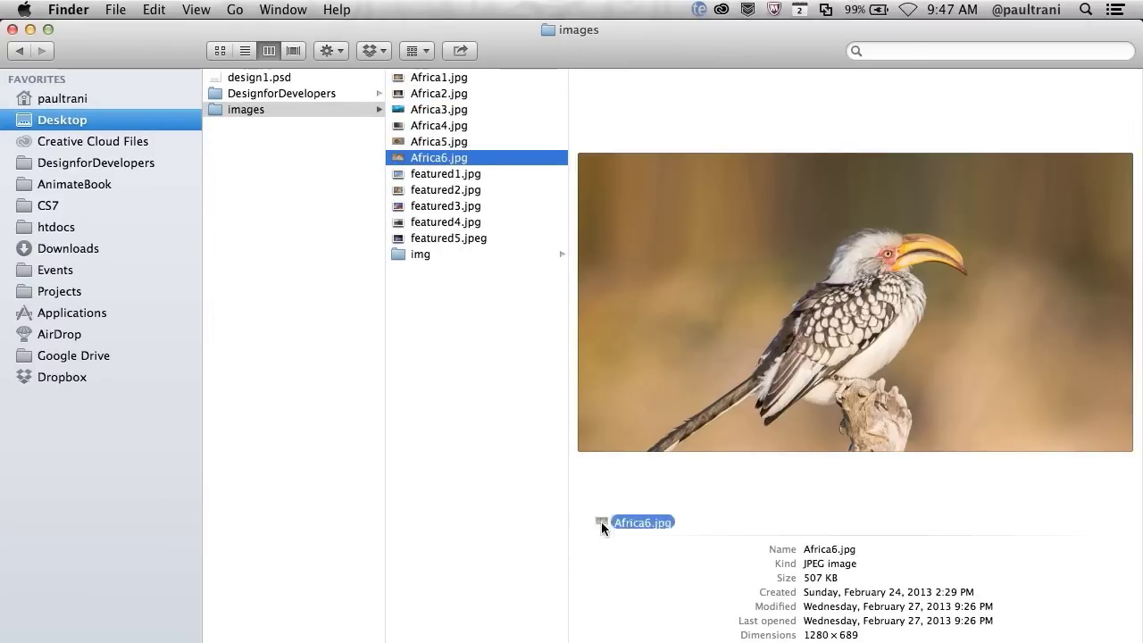
{"action": "left_click", "coordinate": [422, 78], "text": "shift"}
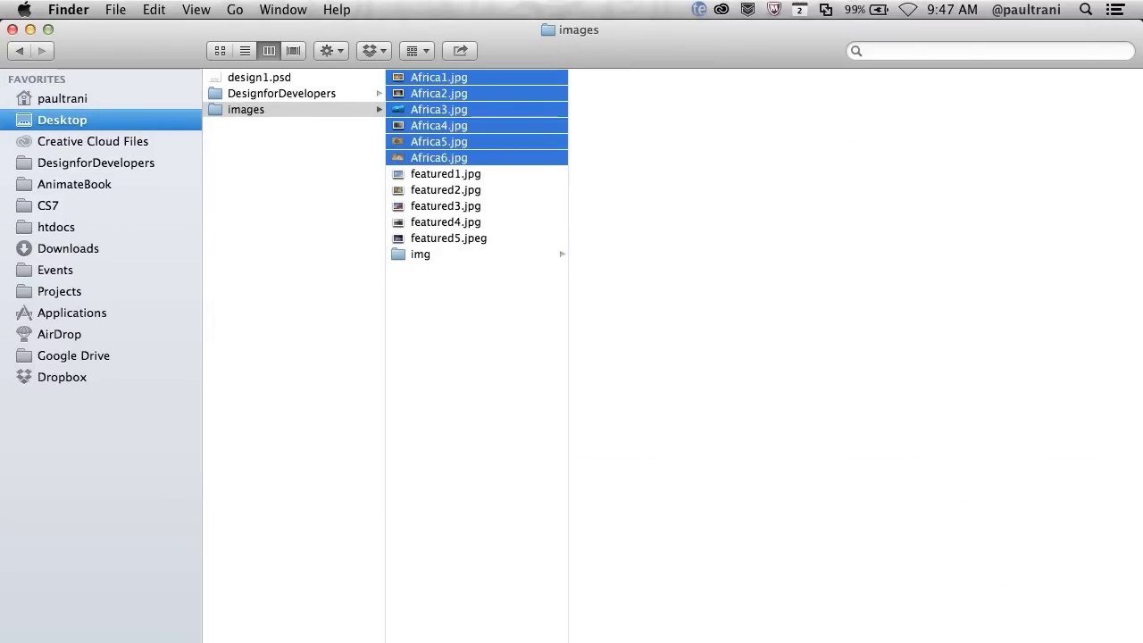
{"action": "key", "text": "super+o"}
{"action": "left_click", "coordinate": [559, 9]}
{"action": "mouse_move", "coordinate": [569, 32]}
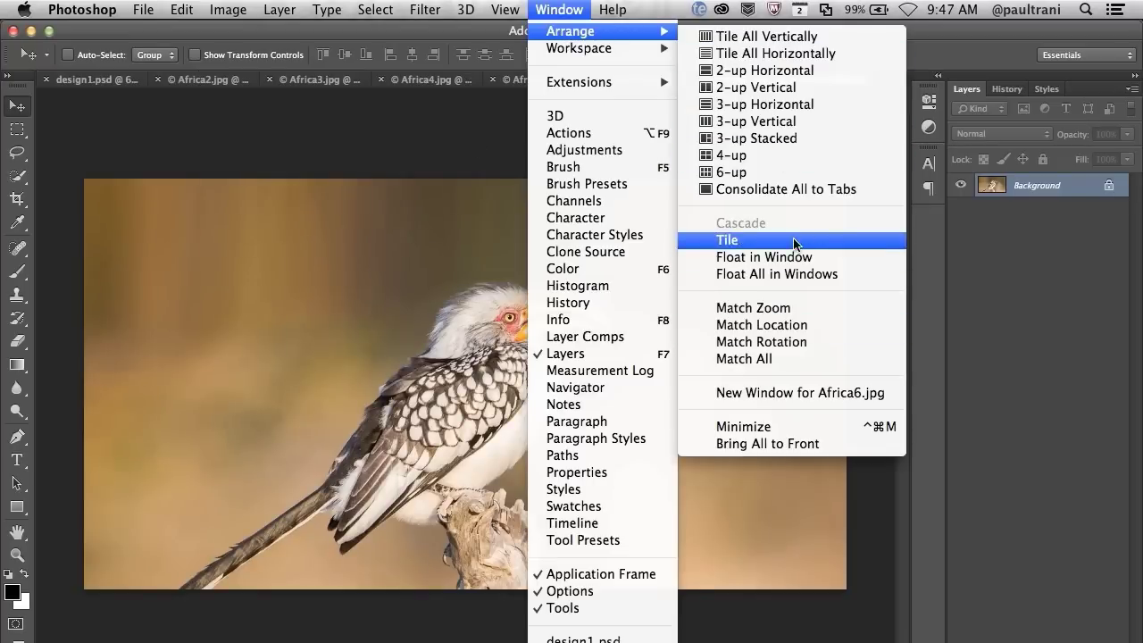
- Tile the open documents and drag each Africa photo's layer into design1
{"action": "left_click", "coordinate": [727, 239]}
{"action": "left_click_drag", "start_coordinate": [464, 178], "coordinate": [245, 274]}
{"action": "left_click", "coordinate": [418, 287]}
{"action": "left_click_drag", "start_coordinate": [991, 184], "coordinate": [47, 172]}
{"action": "left_click", "coordinate": [125, 287]}
{"action": "left_click", "coordinate": [125, 496]}
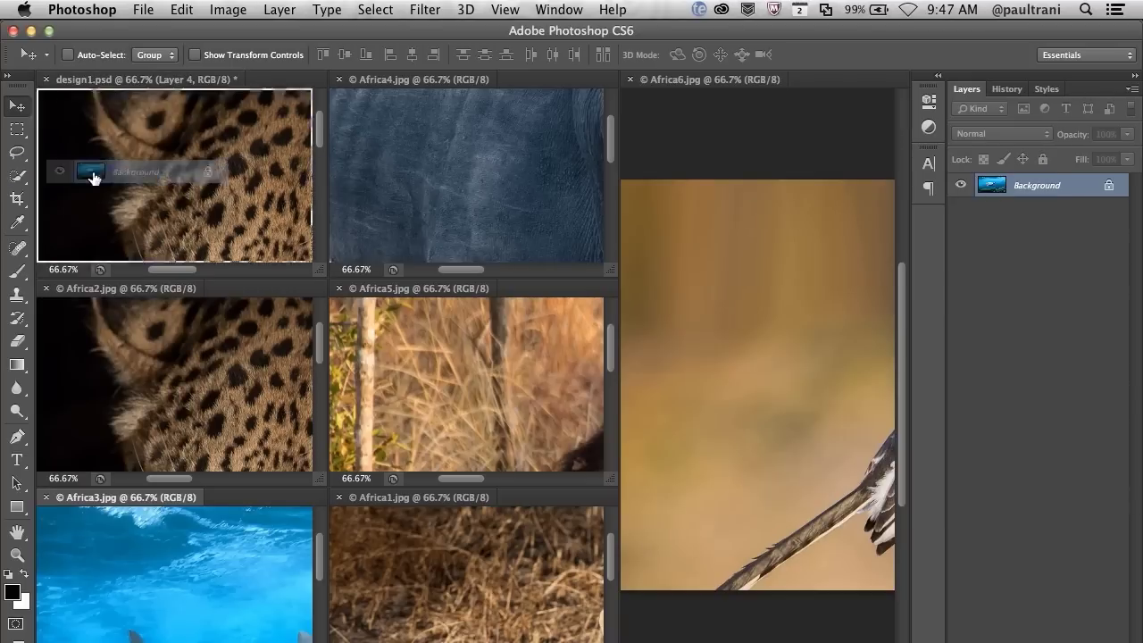
{"action": "left_click", "coordinate": [418, 496]}
{"action": "left_click_drag", "start_coordinate": [991, 185], "coordinate": [179, 179]}
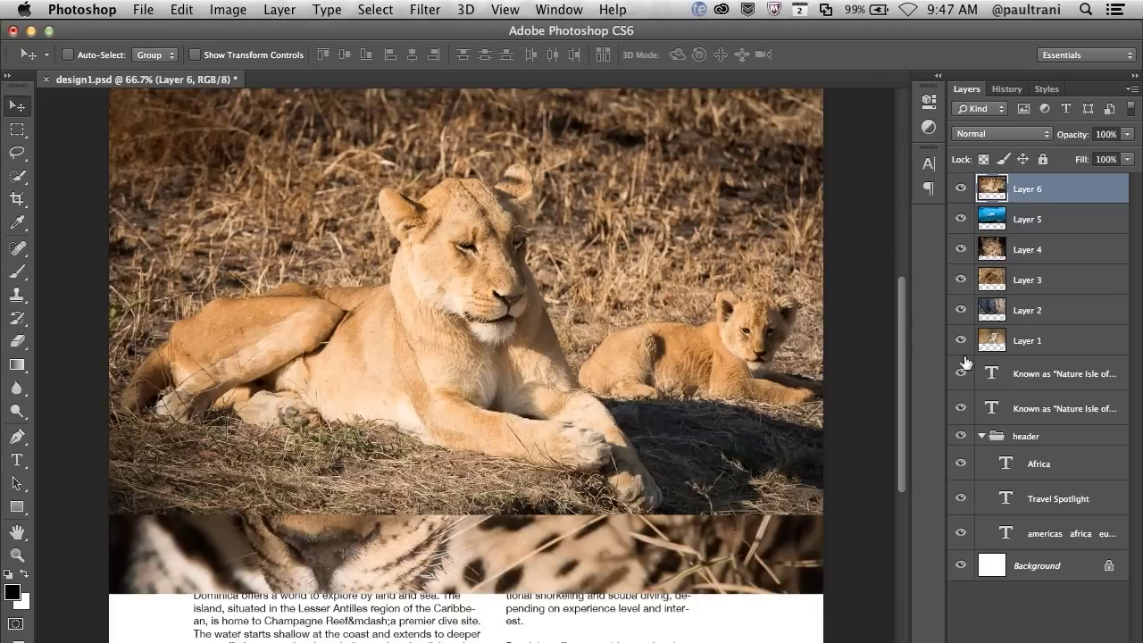
- Close the photo documents and move Layers 1–6 below the header, then group them
{"action": "left_click", "coordinate": [1027, 340], "text": "shift"}
{"action": "left_click", "coordinate": [434, 54]}
{"action": "left_click", "coordinate": [484, 55]}
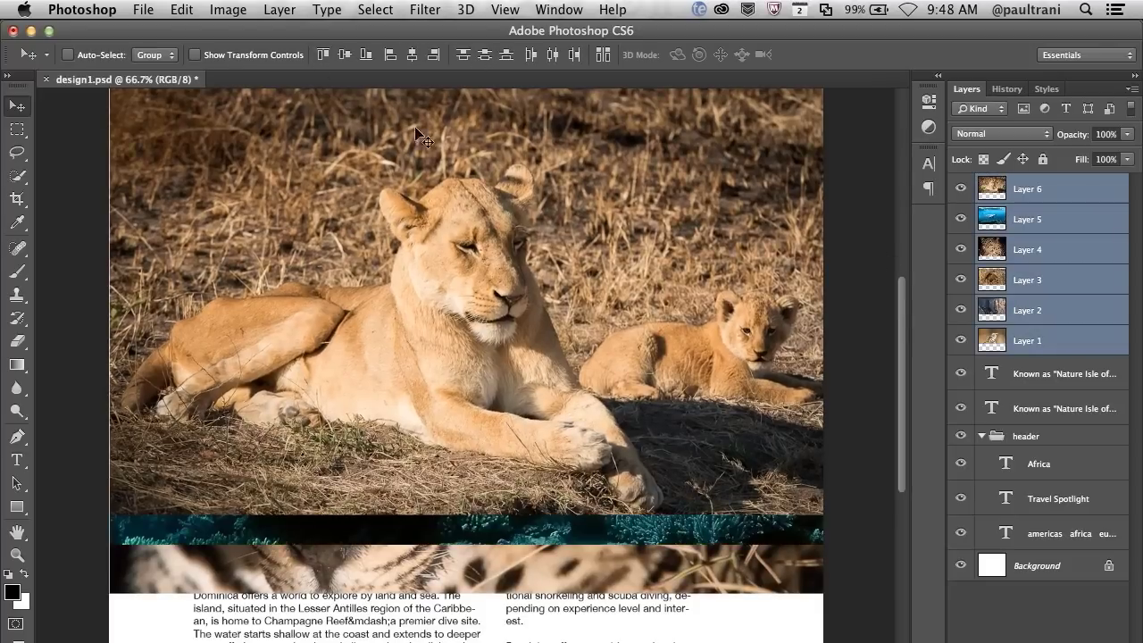
{"action": "left_click_drag", "start_coordinate": [466, 141], "coordinate": [466, 237]}
{"action": "left_click", "coordinate": [1132, 89]}
{"action": "left_click", "coordinate": [1063, 219]}
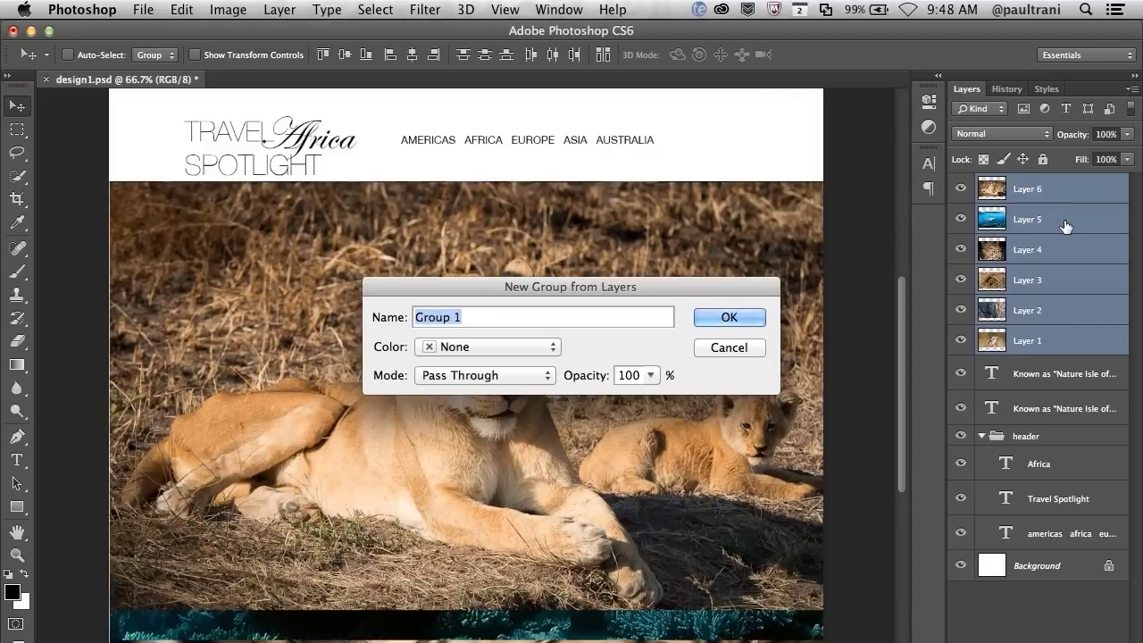
- Confirm the photo group as 'promo' and group the two body text layers as 'content'
{"action": "key", "text": "Return"}
{"action": "scroll", "coordinate": [77, 197], "scroll_direction": "down", "scroll_amount": 3}
{"action": "scroll", "coordinate": [76, 197], "scroll_direction": "up", "scroll_amount": 3}
{"action": "left_click", "coordinate": [1026, 274]}
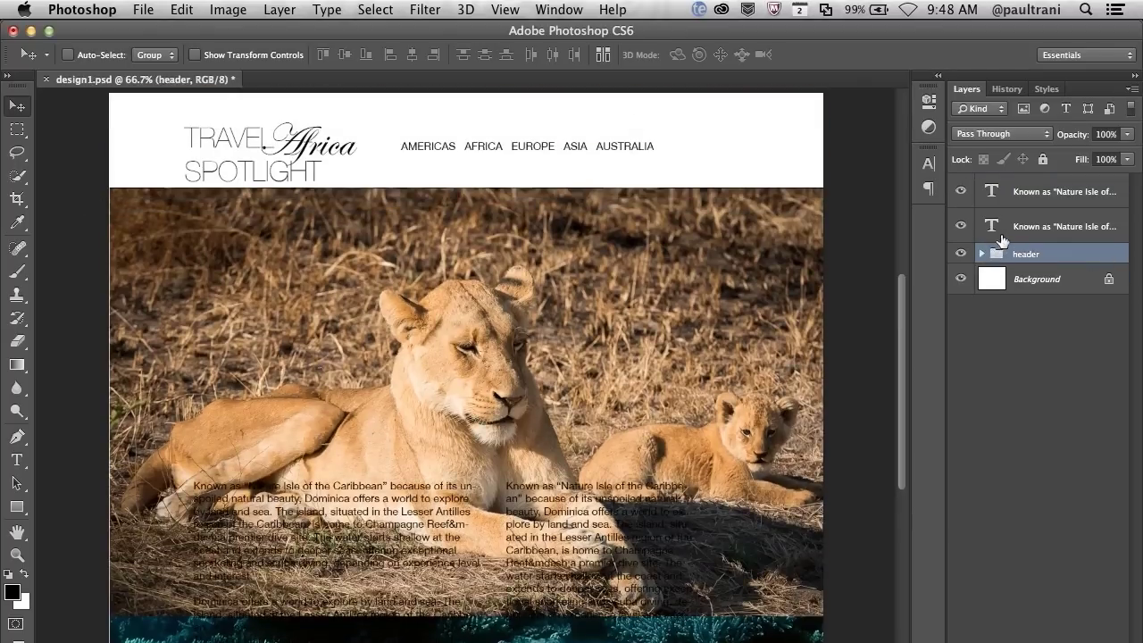
{"action": "left_click", "coordinate": [1053, 192]}
{"action": "left_click", "coordinate": [1053, 227], "text": "shift"}
{"action": "left_click", "coordinate": [1132, 88]}
{"action": "left_click", "coordinate": [1063, 218]}
{"action": "type", "text": "content"}
{"action": "key", "text": "Return"}
- Draw a #ffffff rectangle over the lower page and place it behind the text layers
{"action": "left_click", "coordinate": [981, 184]}
{"action": "left_click", "coordinate": [1062, 247]}
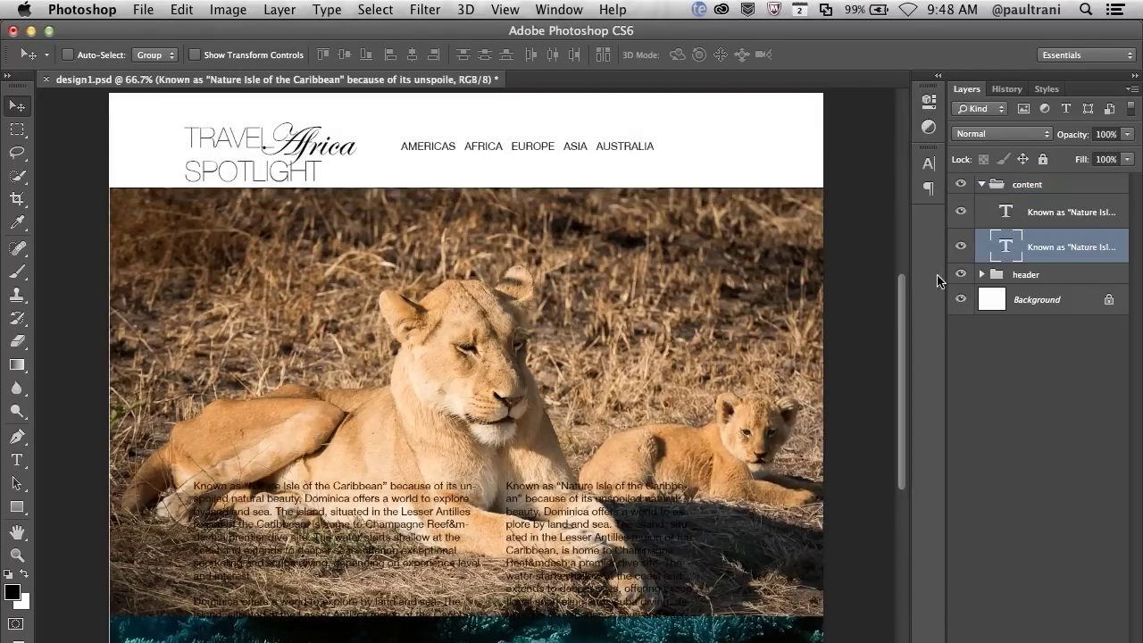
{"action": "left_click", "coordinate": [16, 506]}
{"action": "left_click", "coordinate": [12, 591]}
{"action": "type", "text": "ffffff"}
{"action": "key", "text": "Return"}
{"action": "left_click_drag", "start_coordinate": [86, 469], "coordinate": [830, 630]}
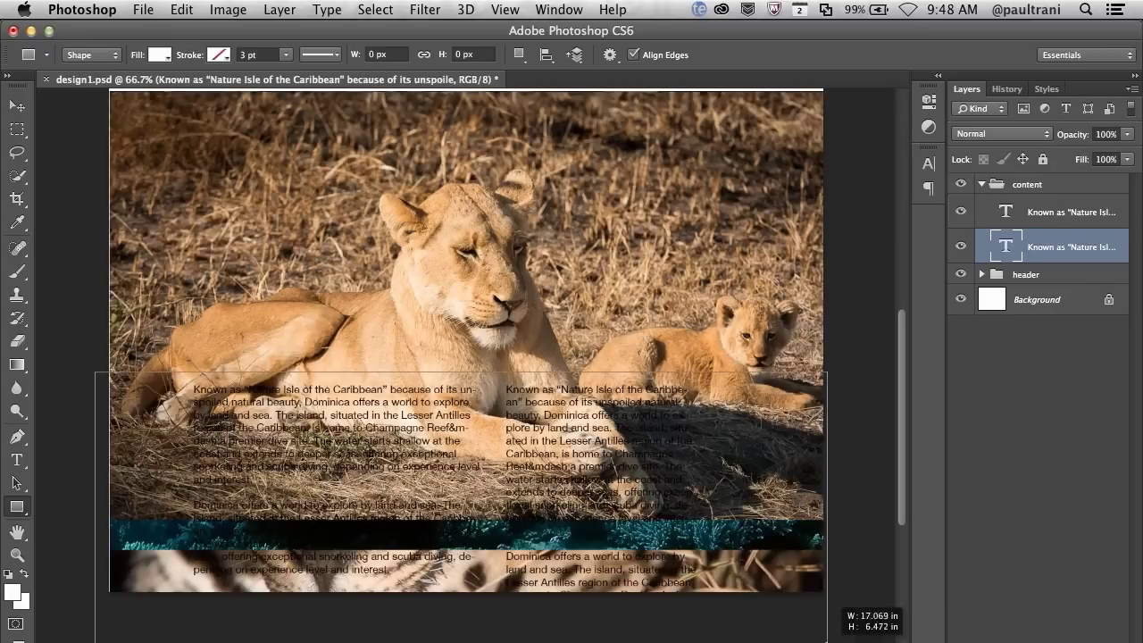
{"action": "left_click_drag", "start_coordinate": [1035, 246], "coordinate": [1027, 295]}
- Move the promo group below the header group in the layer stack
{"action": "left_click", "coordinate": [1026, 184]}
{"action": "scroll", "coordinate": [719, 235], "scroll_direction": "up", "scroll_amount": 2}
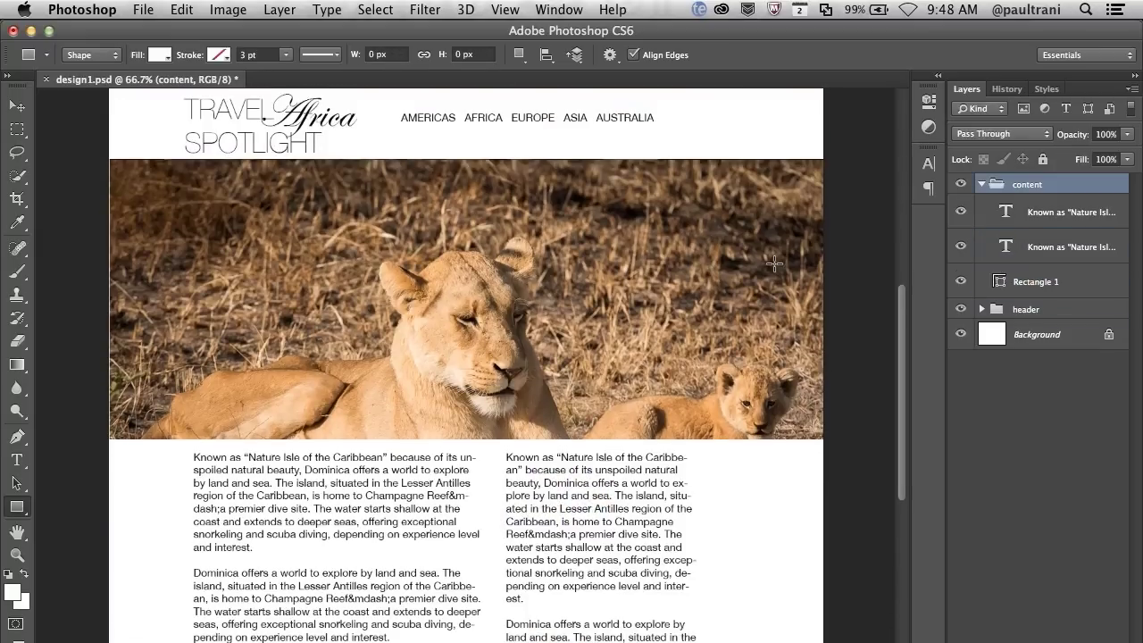
{"action": "left_click", "coordinate": [1027, 309]}
{"action": "left_click", "coordinate": [16, 129]}
{"action": "left_click_drag", "start_coordinate": [109, 160], "coordinate": [823, 435]}
{"action": "left_click", "coordinate": [981, 309]}
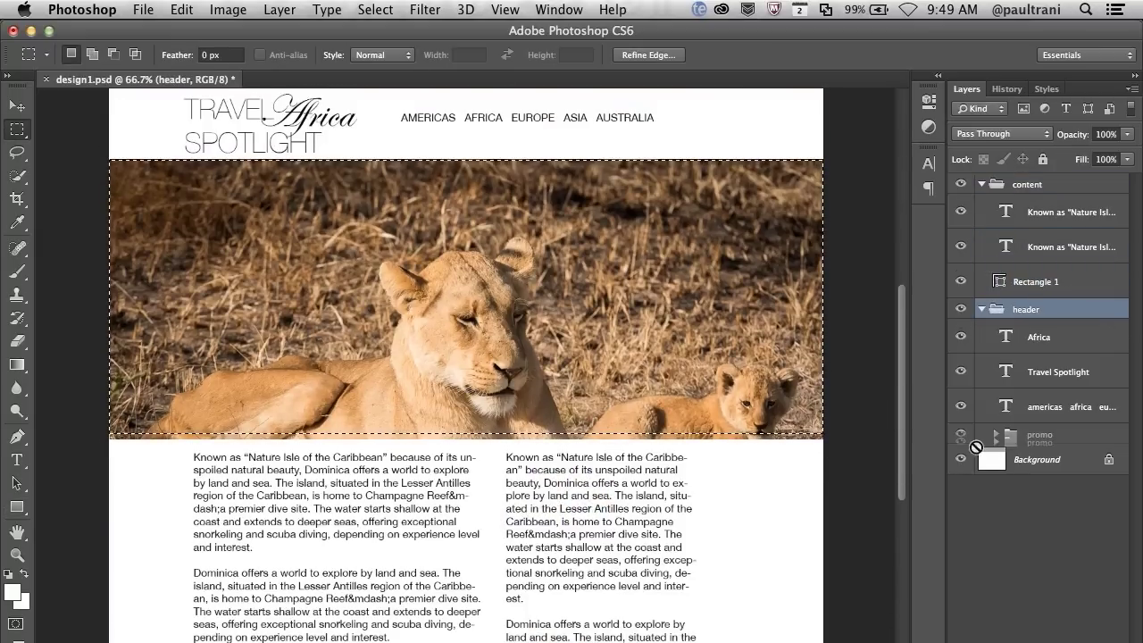
{"action": "left_click_drag", "start_coordinate": [1027, 431], "coordinate": [1026, 339]}
{"action": "left_click", "coordinate": [981, 309]}
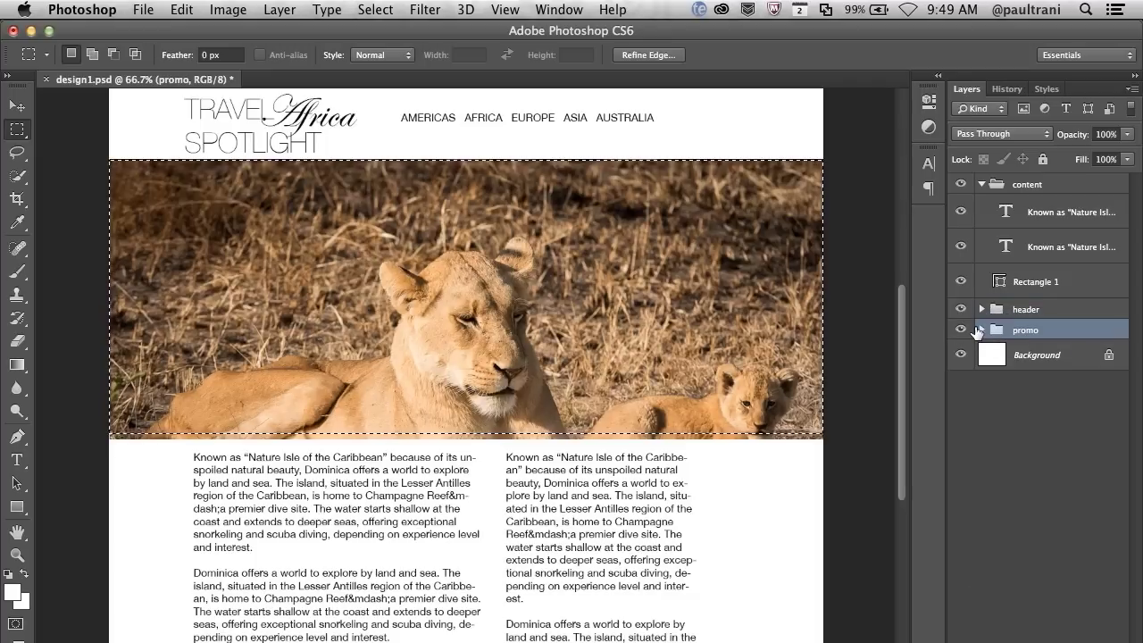
{"action": "key", "text": "ctrl+d"}
- Move the lion photo up over the header and select the navigation links layer
{"action": "key", "text": "v"}
{"action": "left_click_drag", "start_coordinate": [375, 366], "coordinate": [375, 288]}
{"action": "left_click", "coordinate": [1027, 309]}
{"action": "left_click", "coordinate": [981, 309]}
{"action": "left_click", "coordinate": [1063, 406]}
- Draw a rectangle across the header band behind the text and nudge the lion photo up
{"action": "key", "text": "u"}
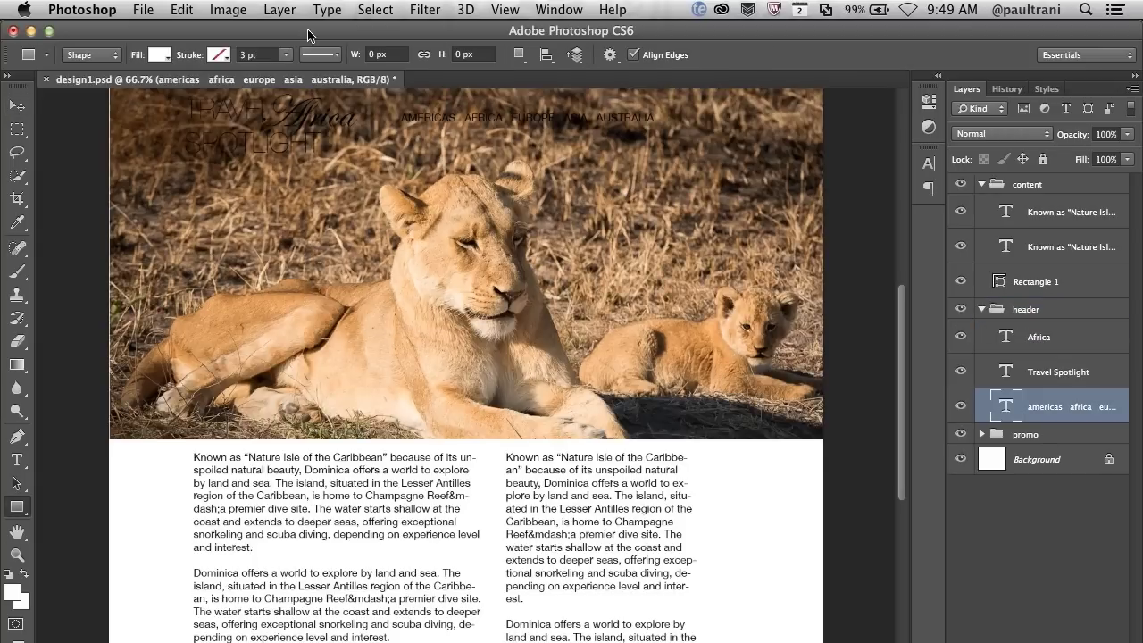
{"action": "left_click_drag", "start_coordinate": [349, 99], "coordinate": [829, 159]}
{"action": "key", "text": "ctrl+bracketleft"}
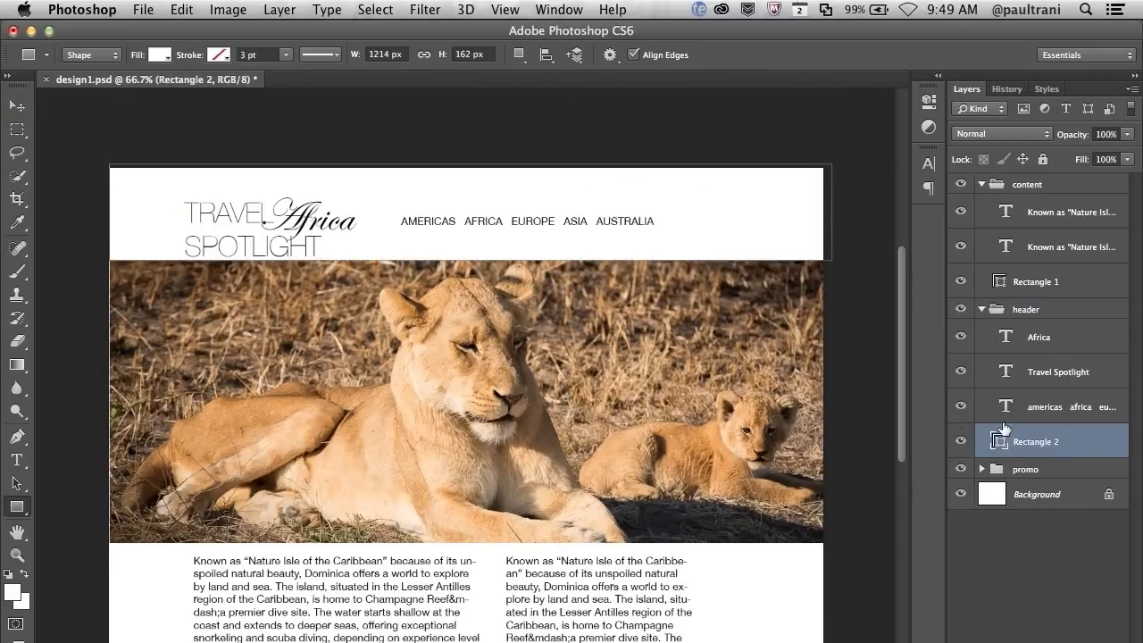
{"action": "scroll", "coordinate": [421, 385], "scroll_direction": "down", "scroll_amount": 1}
{"action": "left_click", "coordinate": [1025, 469]}
{"action": "key", "text": "v"}
{"action": "left_click_drag", "start_coordinate": [168, 222], "coordinate": [168, 200]}
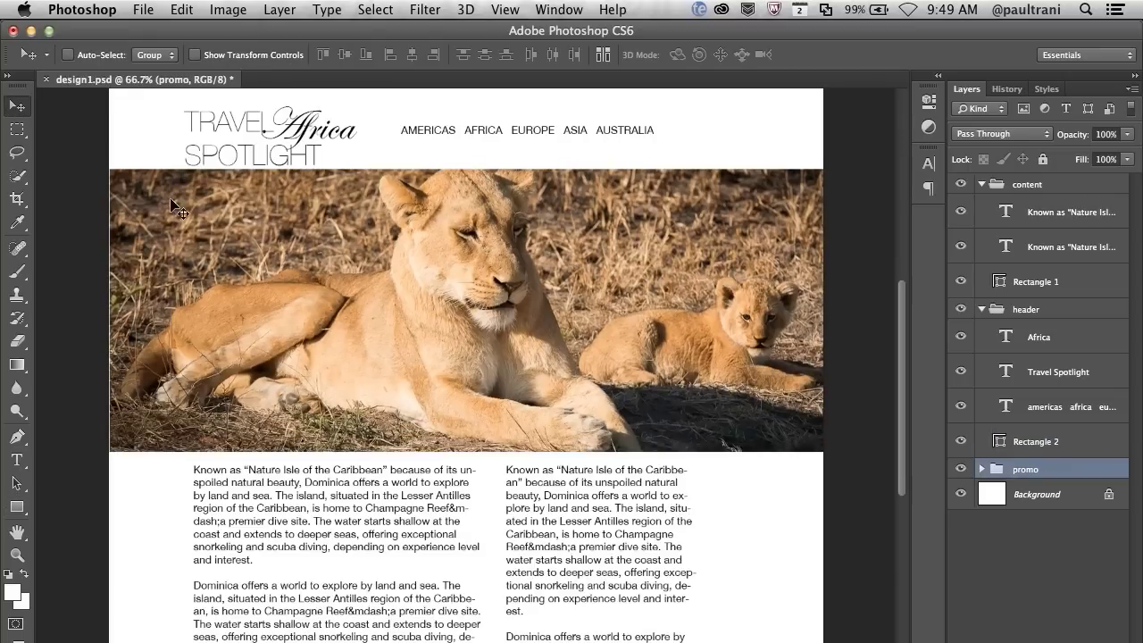
- Fill the header rectangle black and lower its opacity so the photo shows through
{"action": "left_click", "coordinate": [1020, 408]}
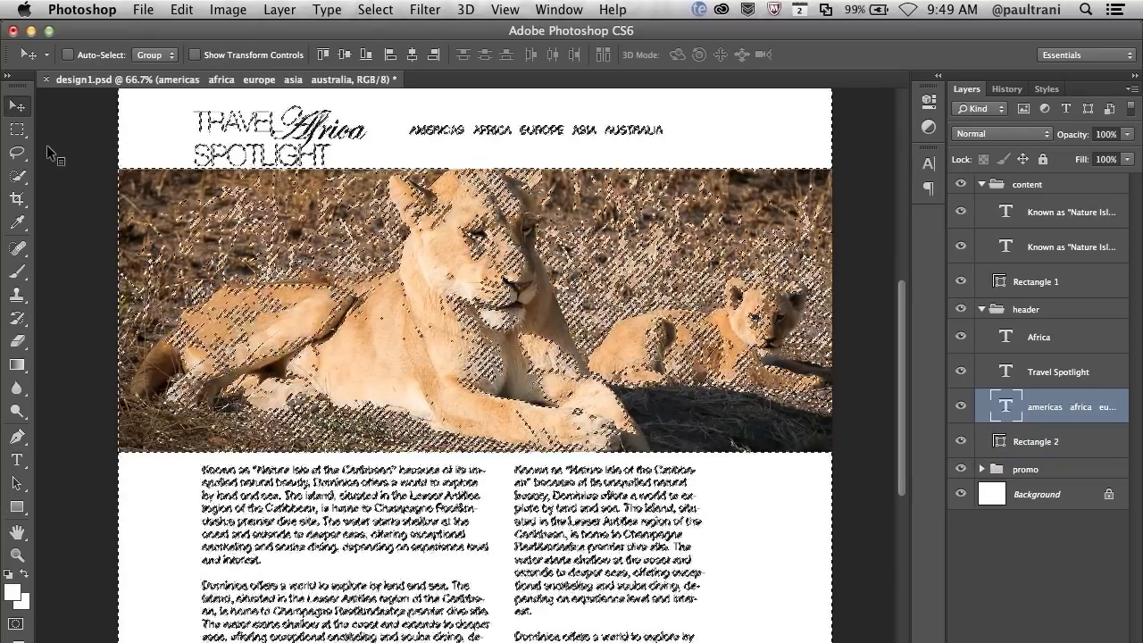
{"action": "scroll", "coordinate": [390, 264], "scroll_direction": "left", "scroll_amount": 2}
{"action": "scroll", "coordinate": [391, 265], "scroll_direction": "up", "scroll_amount": 2}
{"action": "scroll", "coordinate": [487, 285], "scroll_direction": "down", "scroll_amount": 1}
{"action": "key", "text": "alt+bracketleft"}
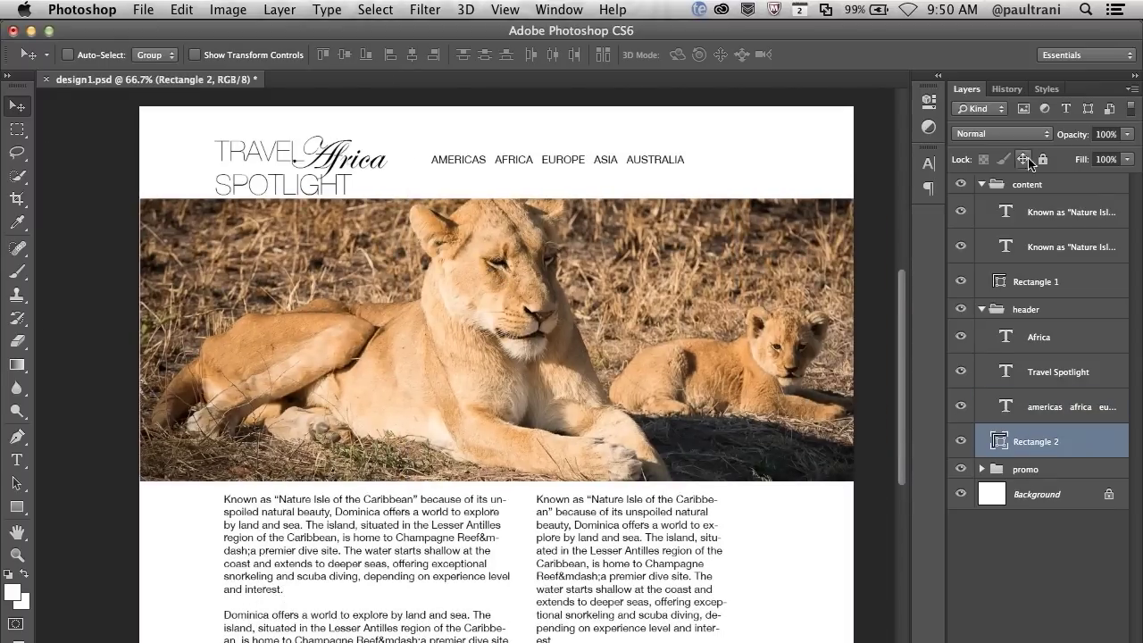
{"action": "left_click", "coordinate": [17, 505]}
{"action": "left_click", "coordinate": [160, 55]}
{"action": "double_click", "coordinate": [134, 160]}
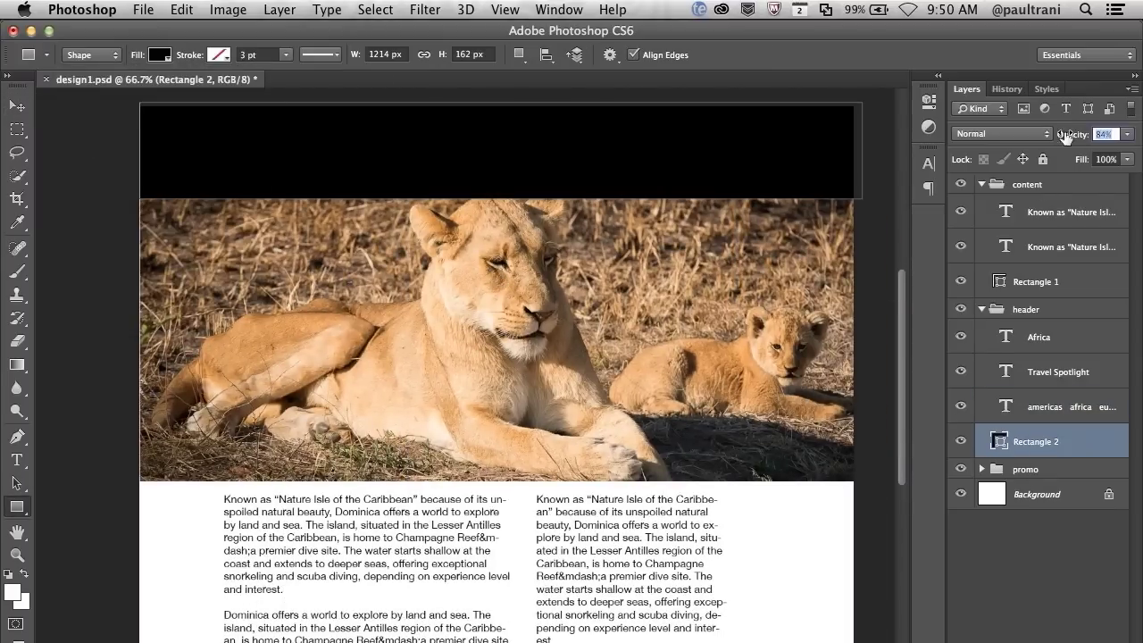
{"action": "left_click_drag", "start_coordinate": [1065, 136], "coordinate": [1026, 136]}
- Make the header text colour white
{"action": "left_click", "coordinate": [16, 460]}
{"action": "left_click", "coordinate": [548, 54]}
{"action": "left_click_drag", "start_coordinate": [535, 285], "coordinate": [499, 232]}
{"action": "key", "text": "Return"}
- Shift the dark header band upward
{"action": "left_click", "coordinate": [1040, 441]}
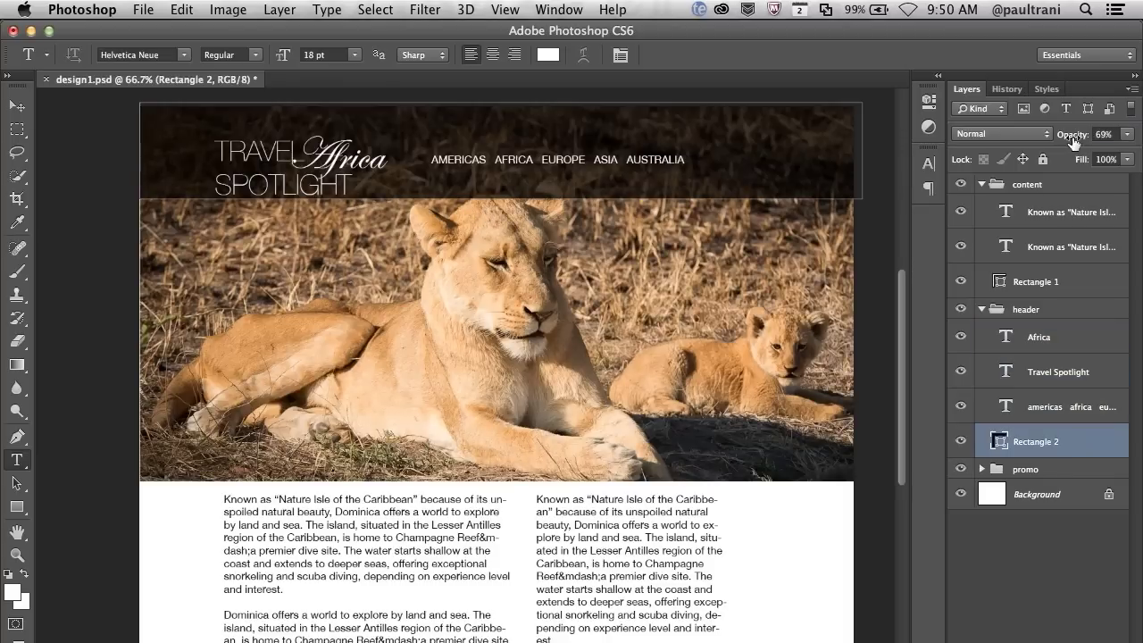
{"action": "key", "text": "v"}
{"action": "left_click_drag", "start_coordinate": [451, 277], "coordinate": [362, 189]}
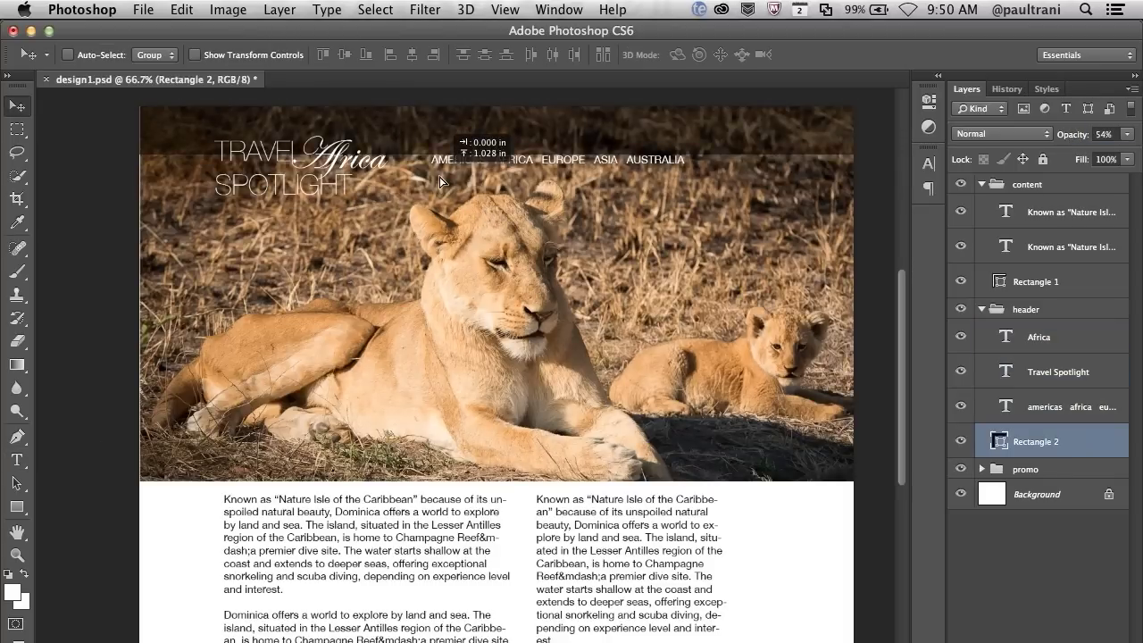
{"action": "left_click", "coordinate": [15, 132]}
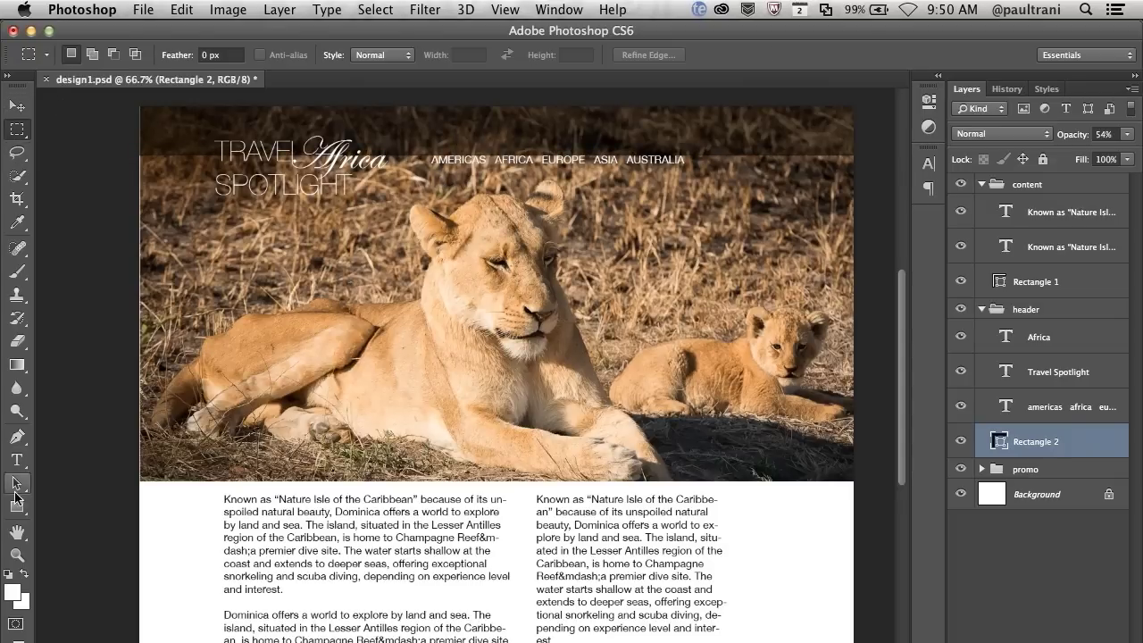
- Add a combined dark rectangle block behind the TRAVEL Africa SPOTLIGHT title
{"action": "left_click", "coordinate": [16, 503]}
{"action": "left_click", "coordinate": [517, 54]}
{"action": "left_click", "coordinate": [571, 74]}
{"action": "left_click_drag", "start_coordinate": [373, 231], "coordinate": [373, 231]}
{"action": "left_click", "coordinate": [1062, 406]}
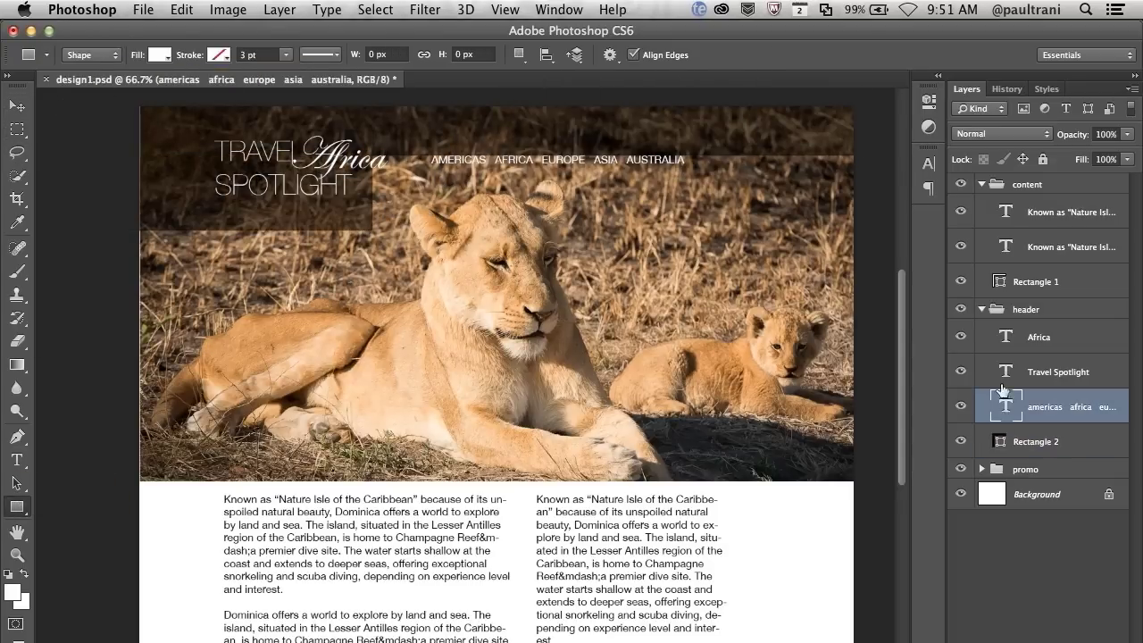
- Move the title left inside the dark block and the navigation links up into the top strip
{"action": "left_click", "coordinate": [1038, 336]}
{"action": "left_click", "coordinate": [1058, 371], "text": "shift"}
{"action": "key", "text": "v"}
{"action": "left_click_drag", "start_coordinate": [276, 183], "coordinate": [237, 183]}
{"action": "left_click", "coordinate": [1063, 406]}
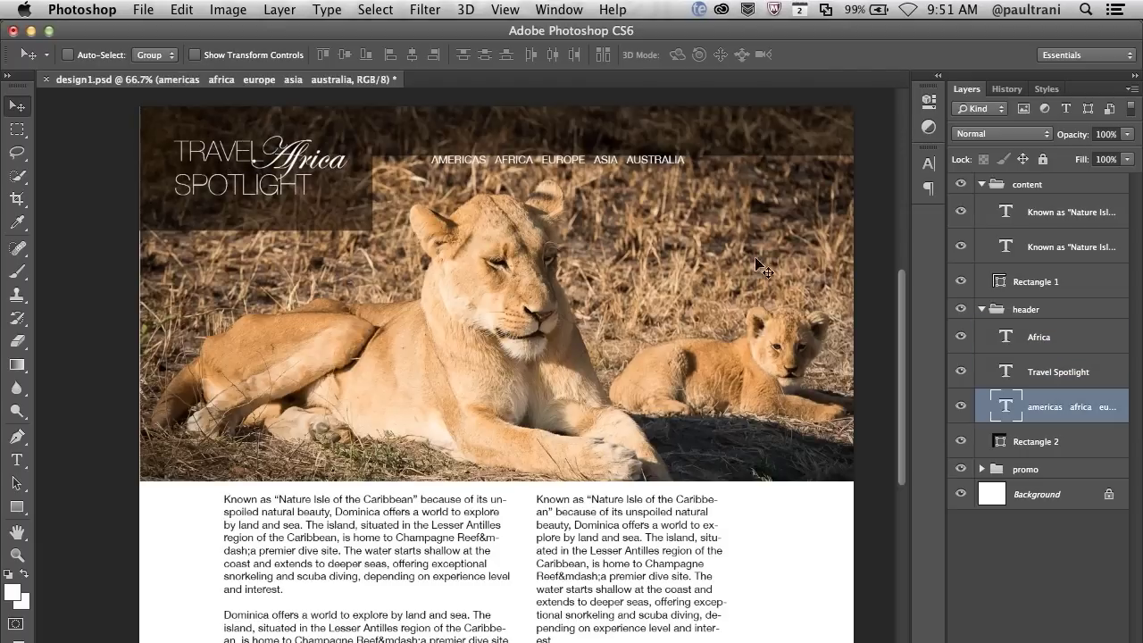
{"action": "left_click_drag", "start_coordinate": [521, 157], "coordinate": [521, 126]}
{"action": "key", "text": "t"}
{"action": "left_click", "coordinate": [519, 131]}
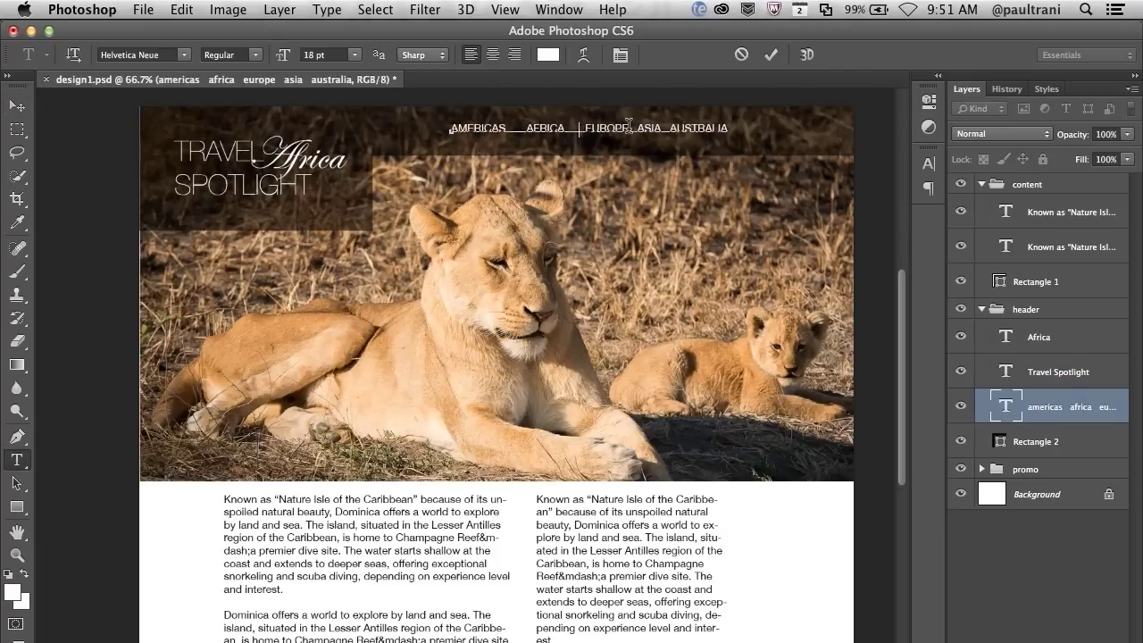
- Color the word Africa tan (d6995a), sampled with the eyedropper from the lion's fur
{"action": "left_click", "coordinate": [16, 105]}
{"action": "key", "text": "ctrl+1"}
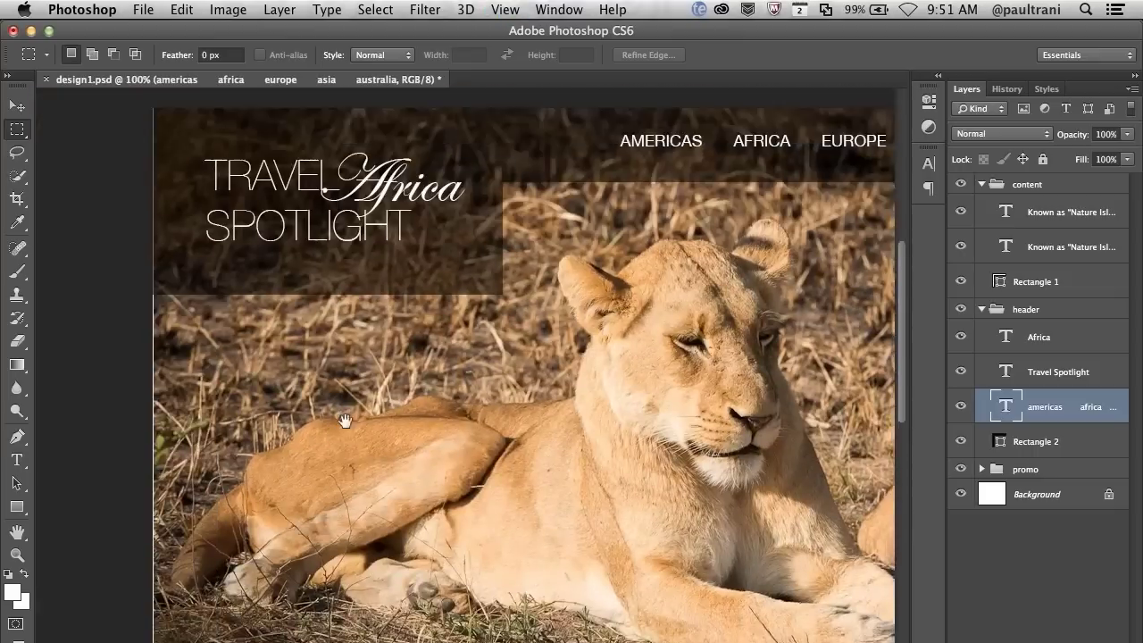
{"action": "left_click", "coordinate": [1039, 336]}
{"action": "left_click", "coordinate": [16, 461]}
{"action": "left_click", "coordinate": [547, 55]}
{"action": "left_click", "coordinate": [327, 471]}
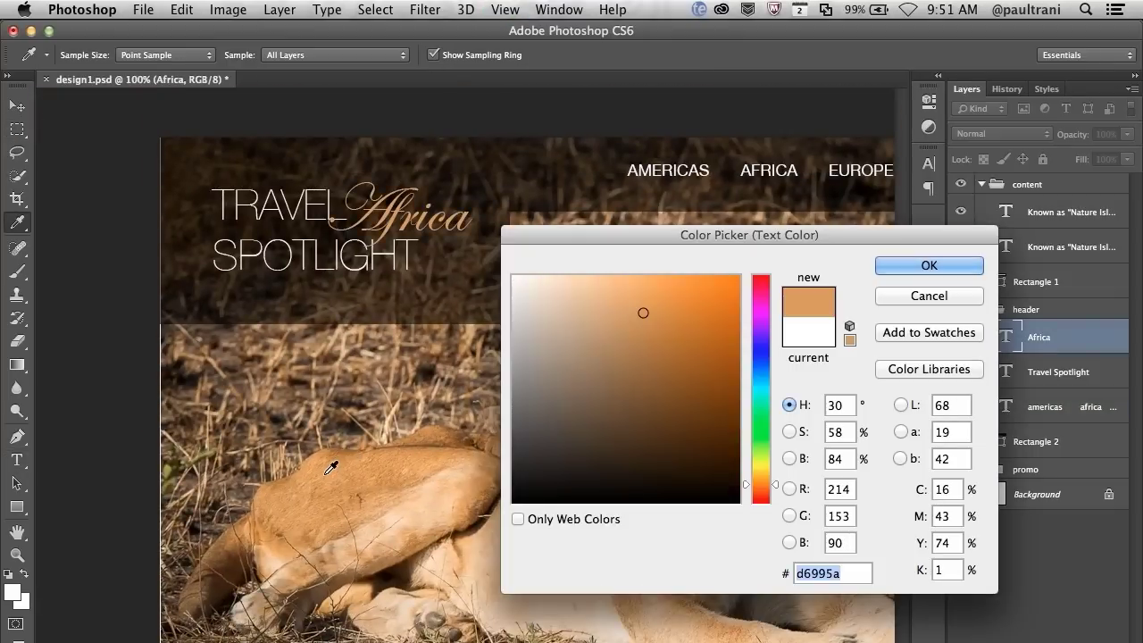
{"action": "key", "text": "Return"}
{"action": "key", "text": "ctrl+minus"}
- Zoom back out, collapse the content group and select it for moving
{"action": "key", "text": "v"}
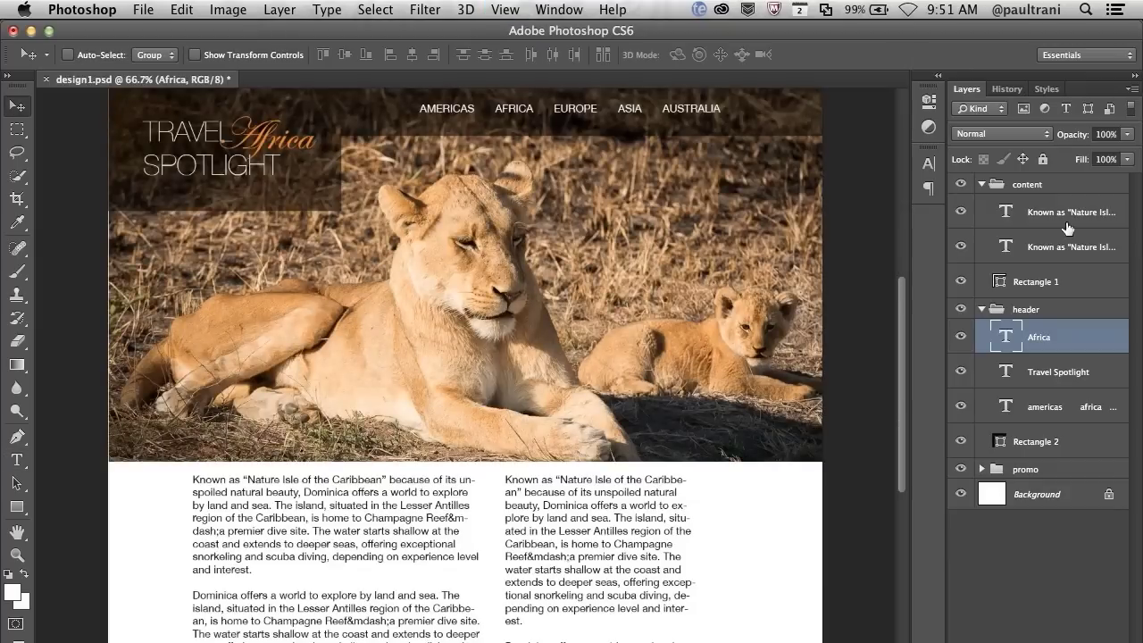
{"action": "scroll", "coordinate": [601, 379], "scroll_direction": "down", "scroll_amount": 2}
{"action": "scroll", "coordinate": [612, 381], "scroll_direction": "up", "scroll_amount": 3}
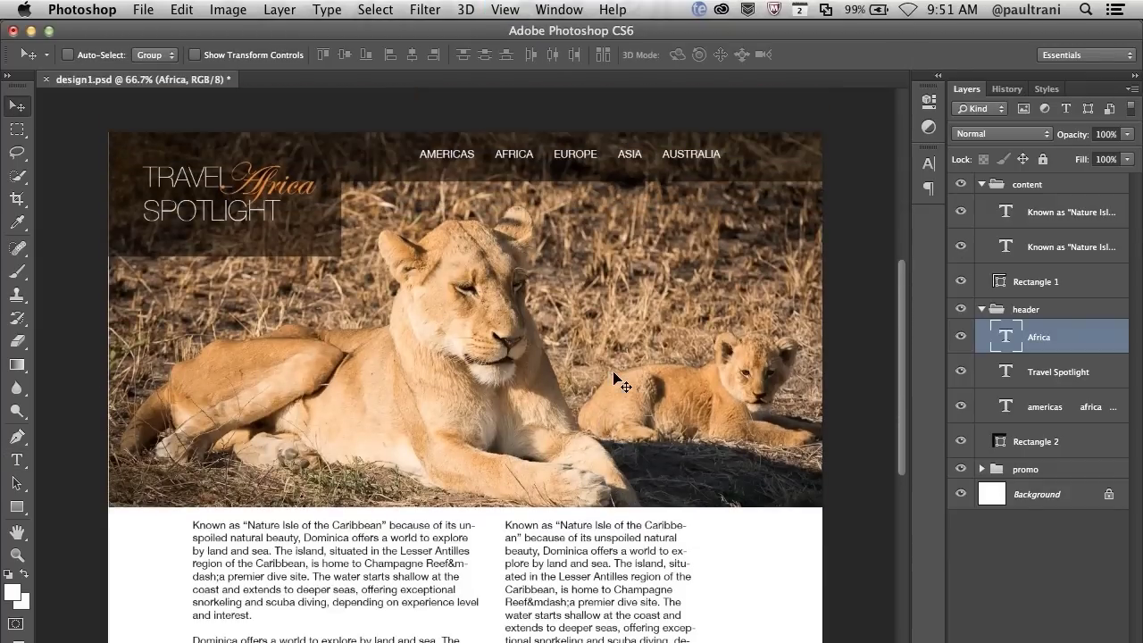
{"action": "left_click", "coordinate": [997, 469]}
{"action": "left_click", "coordinate": [981, 184]}
{"action": "left_click", "coordinate": [1027, 183]}
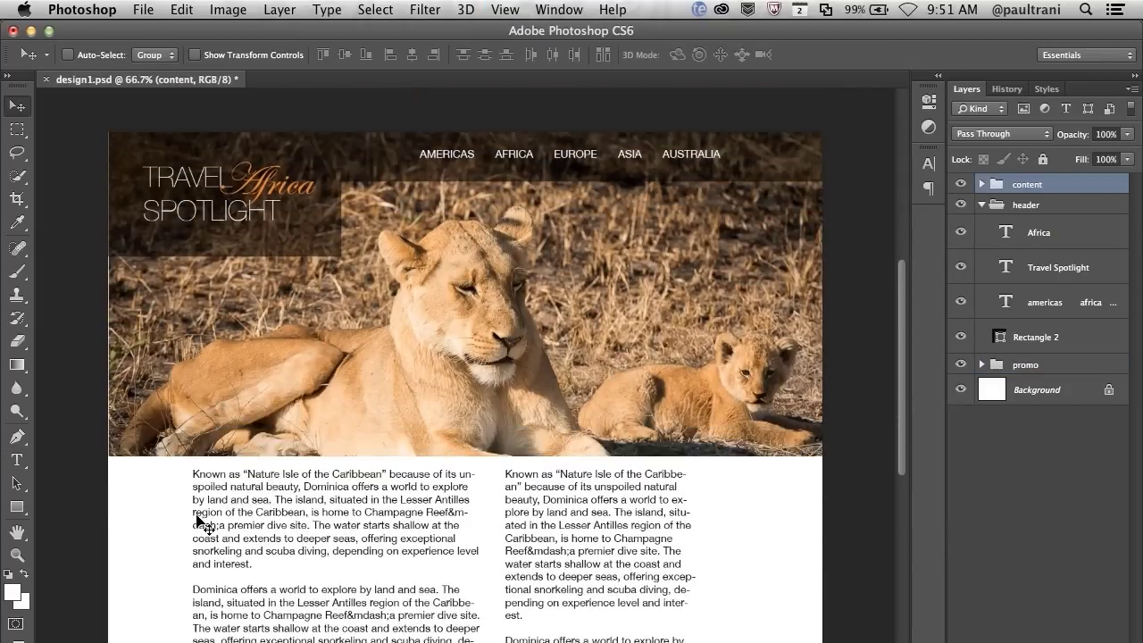
- Move the body text columns up, then shift the two body text layers down
{"action": "left_click_drag", "start_coordinate": [198, 561], "coordinate": [195, 520]}
{"action": "scroll", "coordinate": [194, 520], "scroll_direction": "down", "scroll_amount": 2}
{"action": "scroll", "coordinate": [195, 521], "scroll_direction": "up", "scroll_amount": 2}
{"action": "left_click", "coordinate": [981, 184]}
{"action": "left_click", "coordinate": [1062, 212]}
{"action": "left_click", "coordinate": [1062, 246], "text": "shift"}
{"action": "left_click_drag", "start_coordinate": [263, 495], "coordinate": [264, 581]}
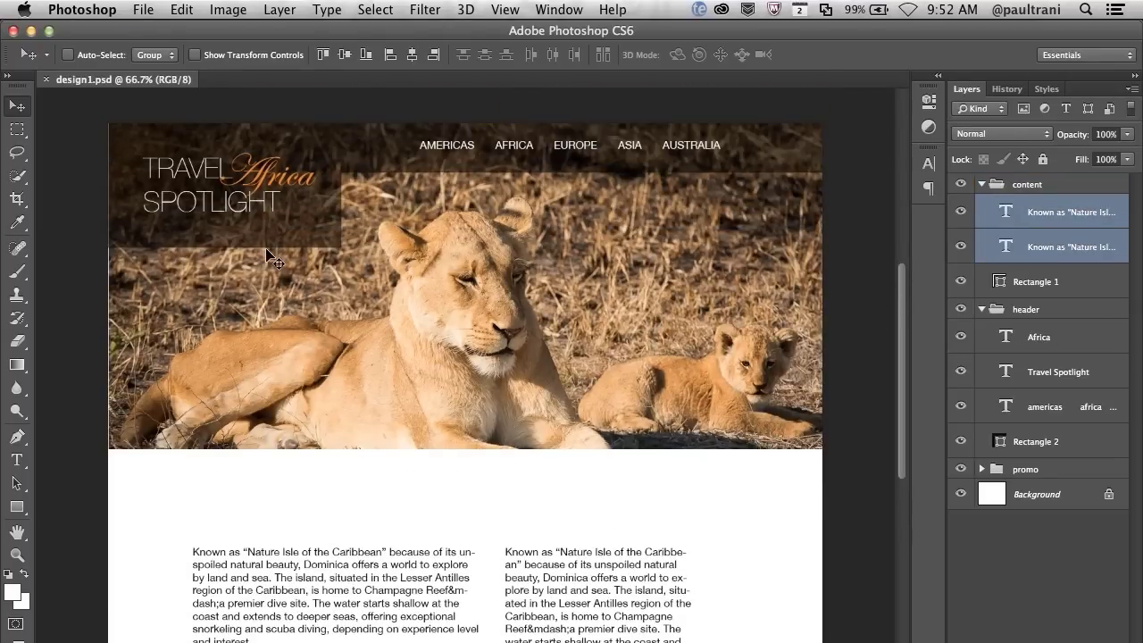
- Duplicate the promo group and marquee-select a large area of the hero photo
{"action": "scroll", "coordinate": [272, 259], "scroll_direction": "down", "scroll_amount": 1}
{"action": "left_click", "coordinate": [1022, 471]}
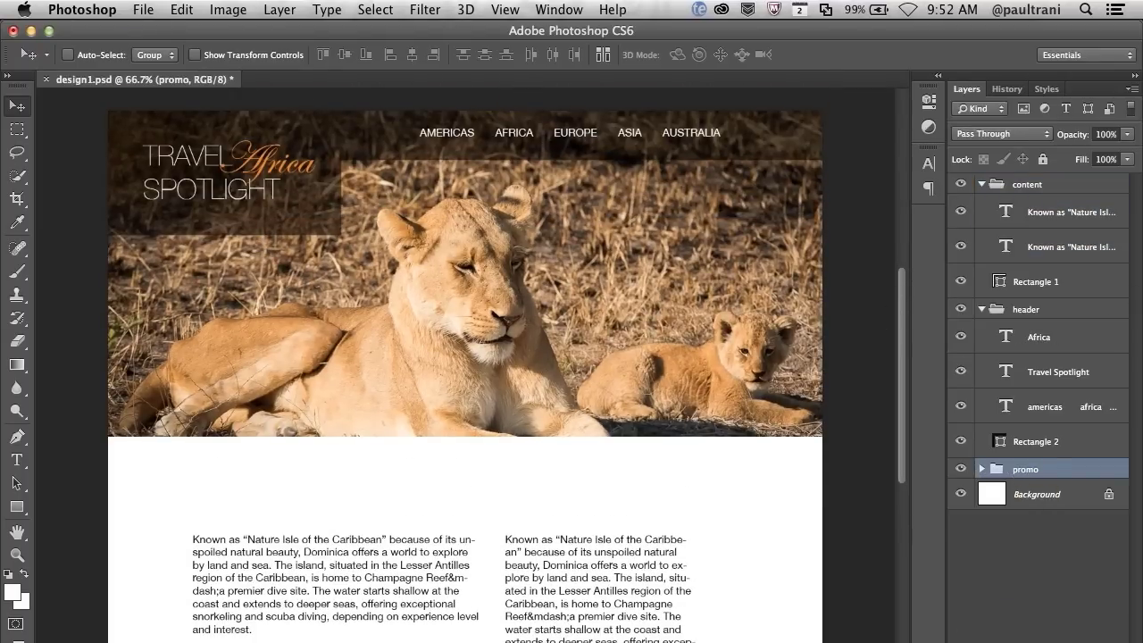
{"action": "left_click_drag", "start_coordinate": [1071, 624], "coordinate": [1070, 629]}
{"action": "left_click", "coordinate": [17, 131]}
{"action": "left_click_drag", "start_coordinate": [154, 110], "coordinate": [522, 433]}
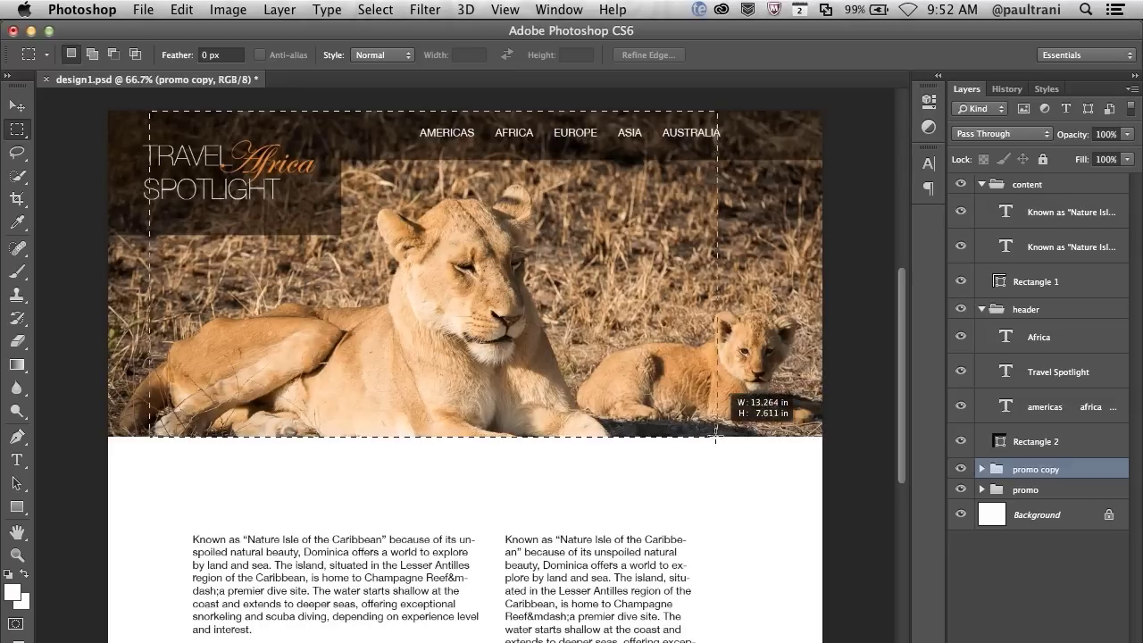
{"action": "left_click_drag", "start_coordinate": [407, 391], "coordinate": [525, 391]}
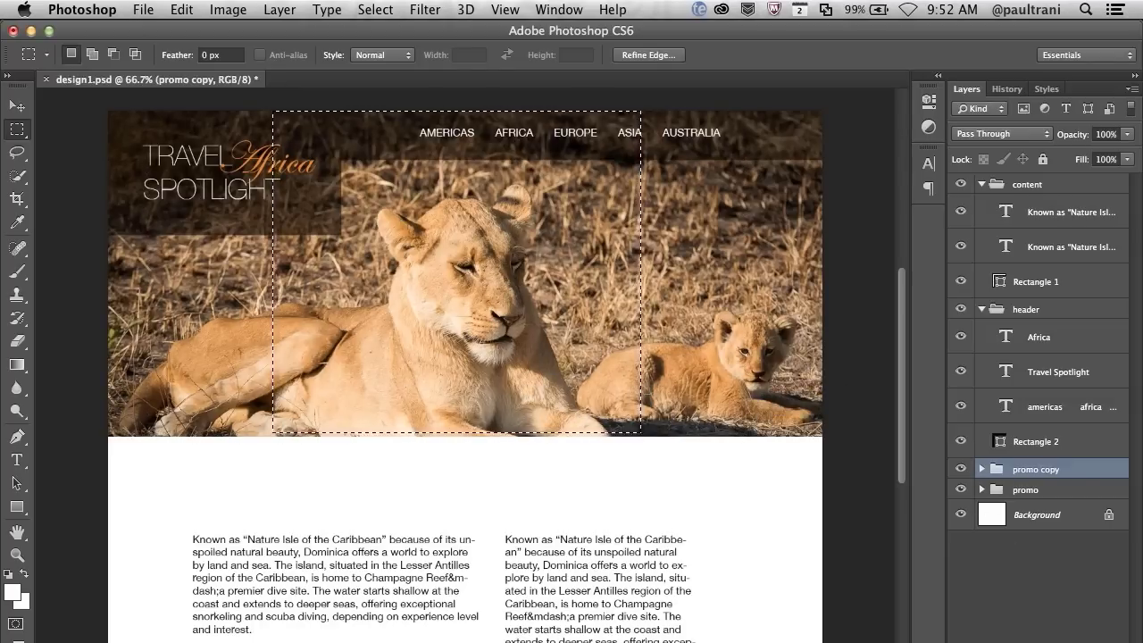
- Convert promo copy to a smart object, shrink it and place it over the hero's lower left
{"action": "right_click", "coordinate": [1054, 468]}
{"action": "left_click", "coordinate": [982, 382]}
{"action": "key", "text": "ctrl+t"}
{"action": "mouse_move", "coordinate": [868, 109]}
{"action": "left_mouse_down"}
{"action": "mouse_move", "coordinate": [589, 251]}
{"action": "mouse_move", "coordinate": [434, 396]}
{"action": "left_mouse_up"}
{"action": "key", "text": "Return"}
{"action": "left_click_drag", "start_coordinate": [1035, 473], "coordinate": [1044, 268]}
{"action": "key", "text": "ctrl+t"}
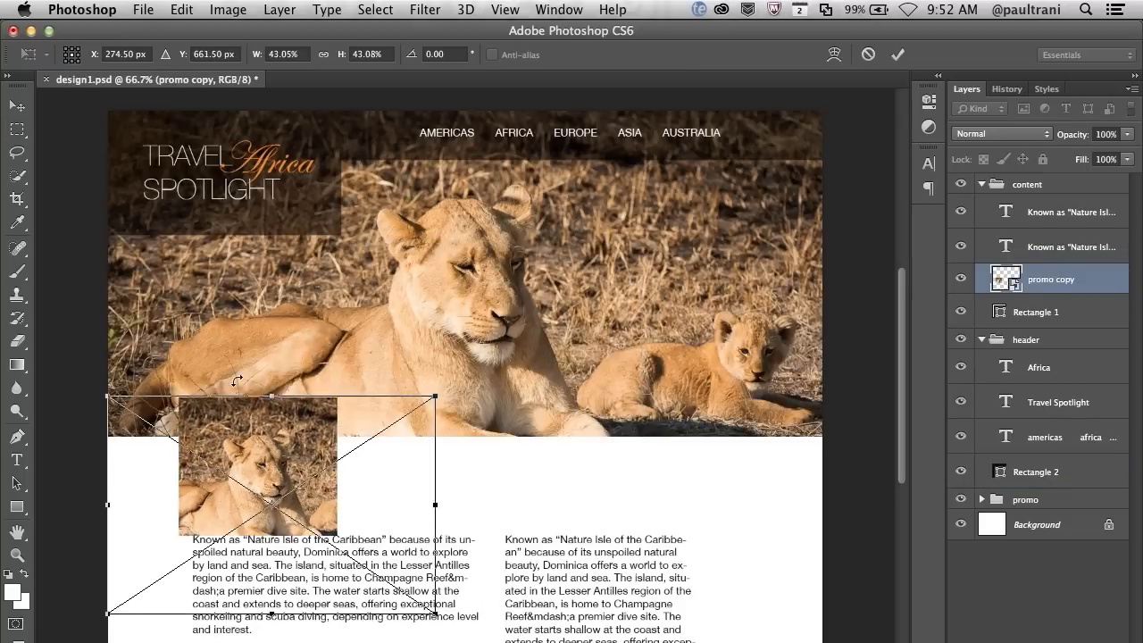
{"action": "key", "text": "Return"}
{"action": "left_click_drag", "start_coordinate": [226, 484], "coordinate": [259, 465]}
- Give promo copy a drop shadow and a 21 px white inside stroke
{"action": "double_click", "coordinate": [1024, 279]}
{"action": "left_click", "coordinate": [321, 469]}
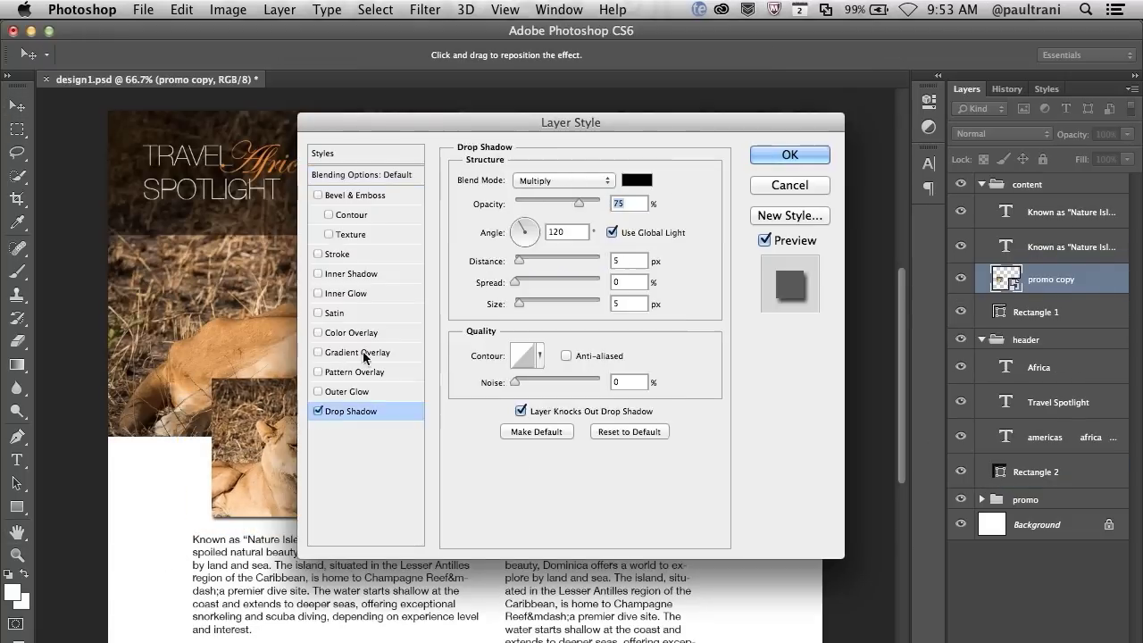
{"action": "left_click_drag", "start_coordinate": [549, 105], "coordinate": [722, 169]}
{"action": "left_click", "coordinate": [469, 300]}
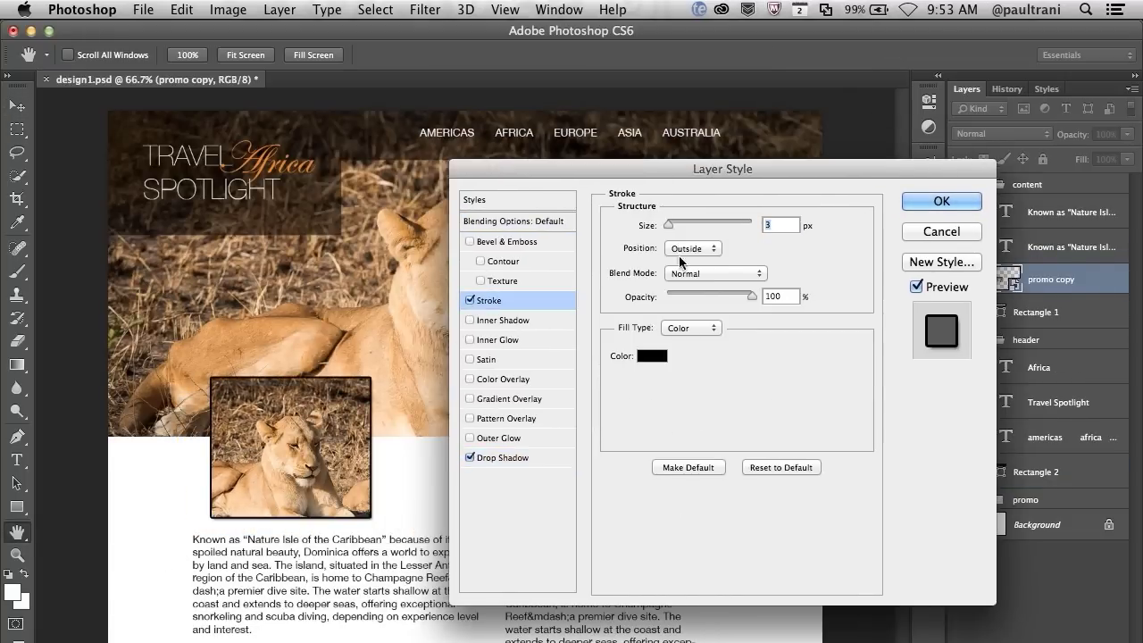
{"action": "left_click_drag", "start_coordinate": [671, 225], "coordinate": [680, 224]}
{"action": "left_click", "coordinate": [651, 356]}
{"action": "left_click", "coordinate": [527, 266]}
{"action": "left_click", "coordinate": [949, 262]}
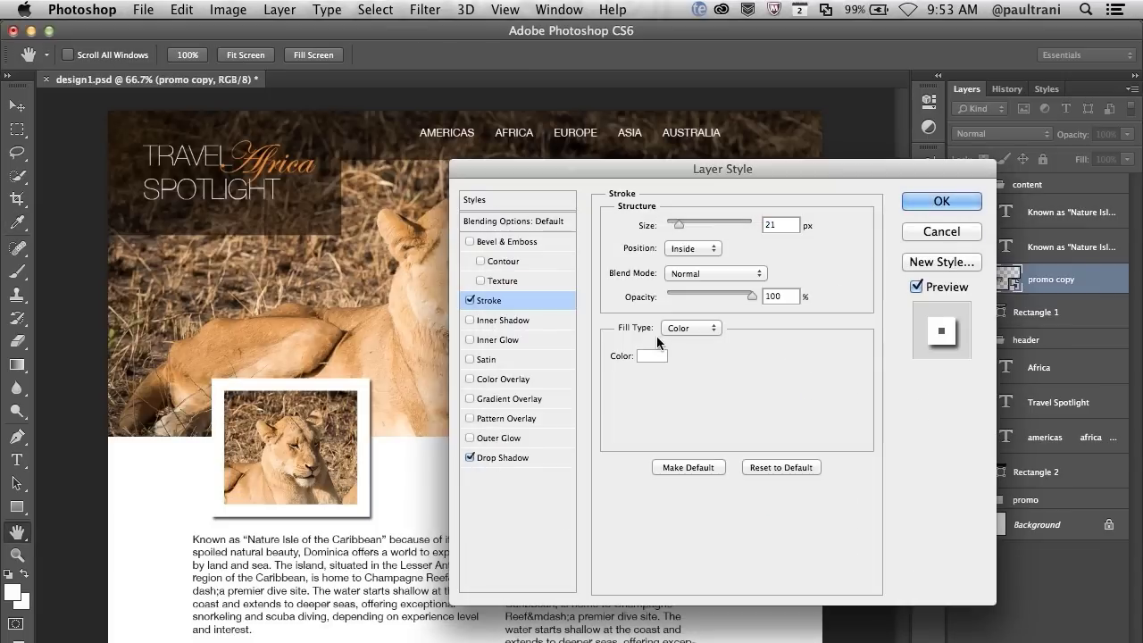
{"action": "left_click", "coordinate": [917, 202]}
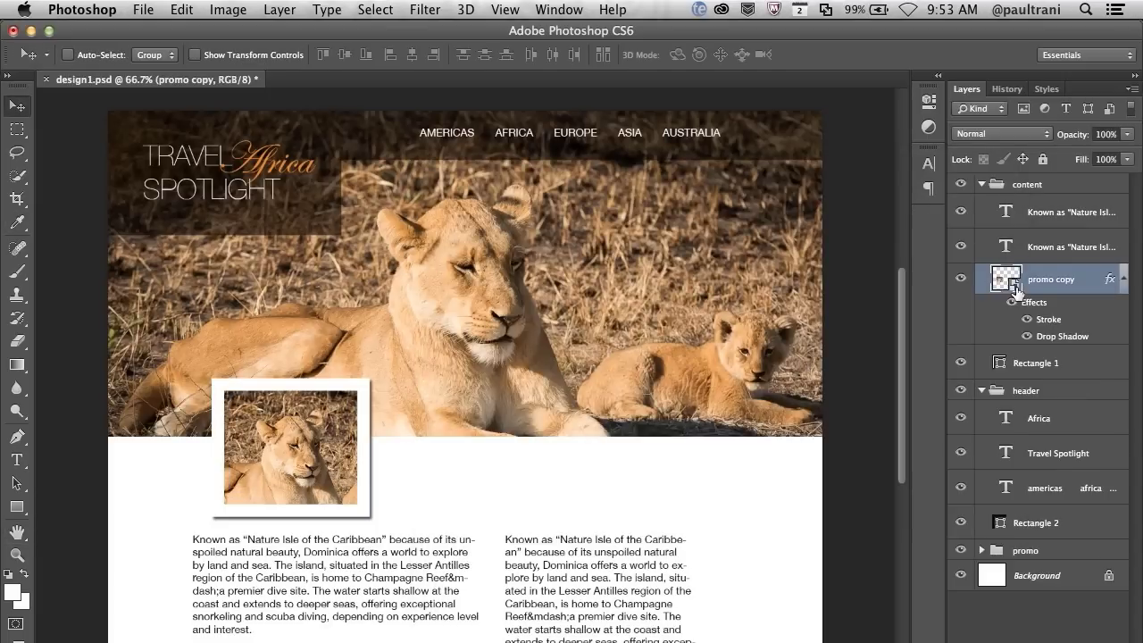
- Edit the promo copy smart object to show the shark photo instead of Layer 6, then save and close it
{"action": "double_click", "coordinate": [1004, 280]}
{"action": "key", "text": "Return"}
{"action": "left_click", "coordinate": [960, 213]}
{"action": "left_click", "coordinate": [1040, 238]}
{"action": "key", "text": "ctrl+t"}
{"action": "key", "text": "ctrl+s"}
{"action": "left_click", "coordinate": [718, 267]}
{"action": "key", "text": "ctrl+w"}
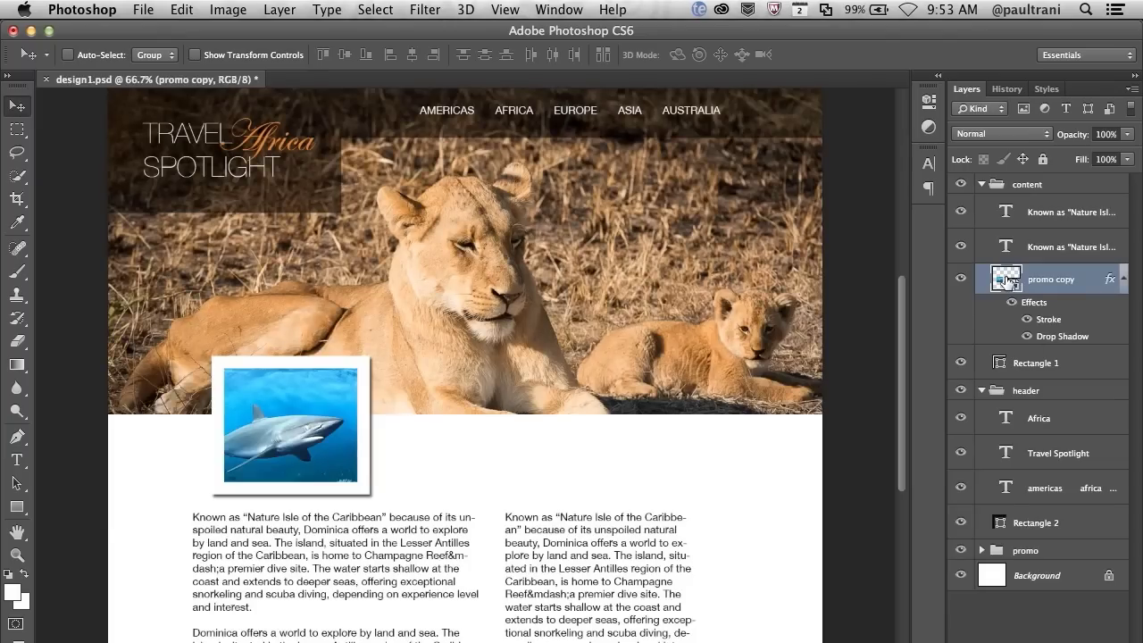
- Nudge the shark thumbnail up-left and darken the photo's bottom with a gradient
{"action": "left_click_drag", "start_coordinate": [326, 339], "coordinate": [303, 329]}
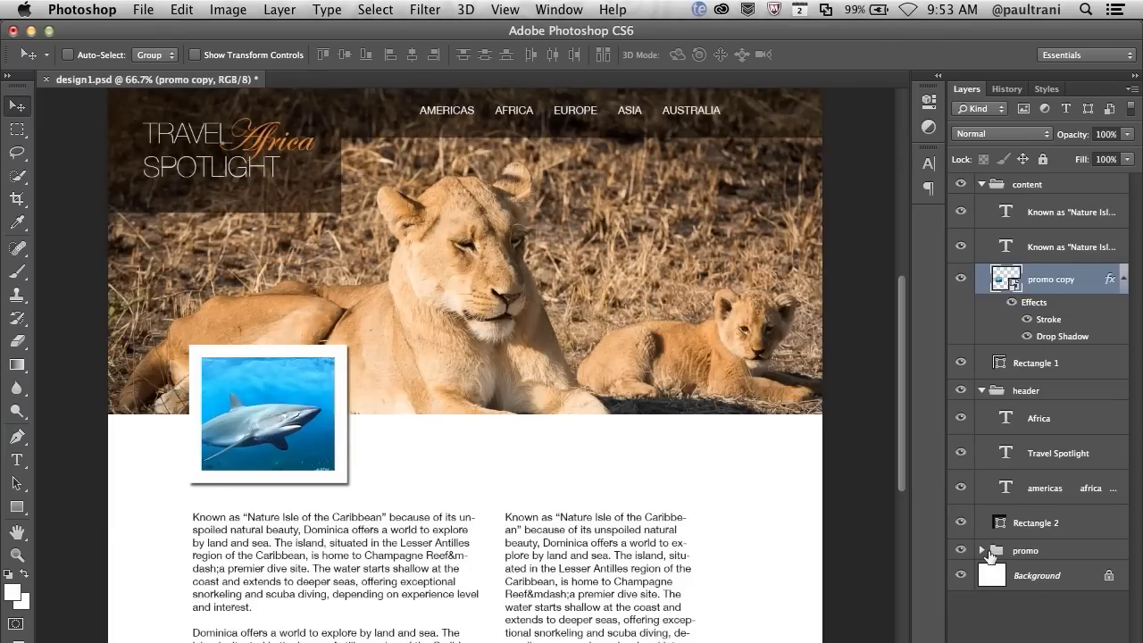
{"action": "left_click", "coordinate": [983, 550]}
{"action": "left_click", "coordinate": [17, 366]}
{"action": "left_click_drag", "start_coordinate": [424, 411], "coordinate": [414, 368]}
{"action": "key", "text": "v"}
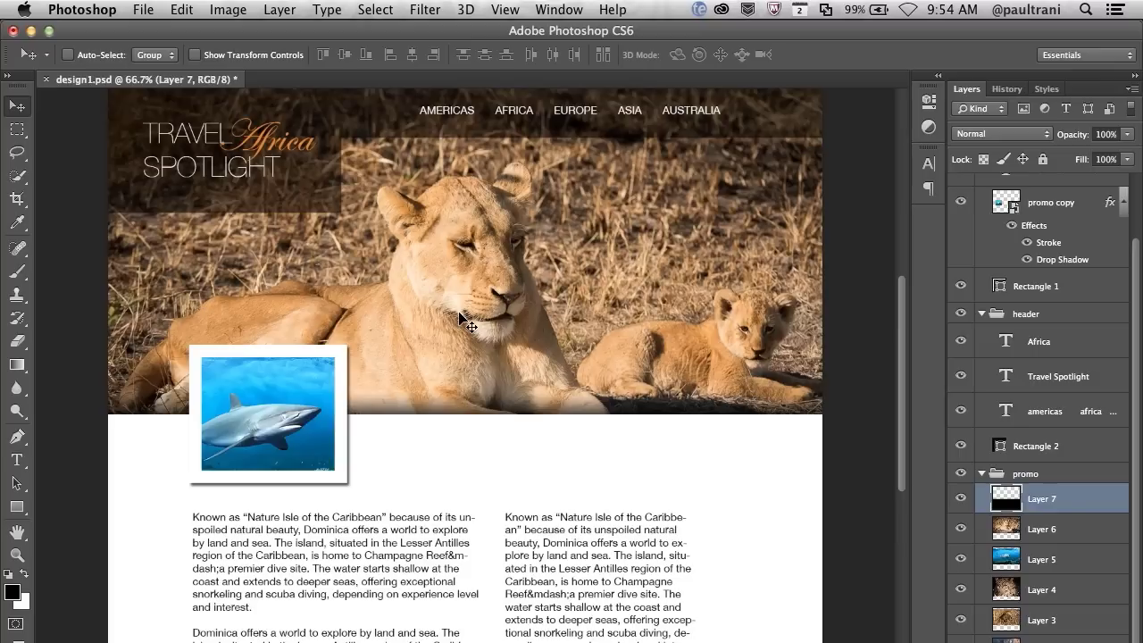
- Collapse the header and promo groups, select promo copy, and undo an accidental duplicate
{"action": "left_click", "coordinate": [981, 314]}
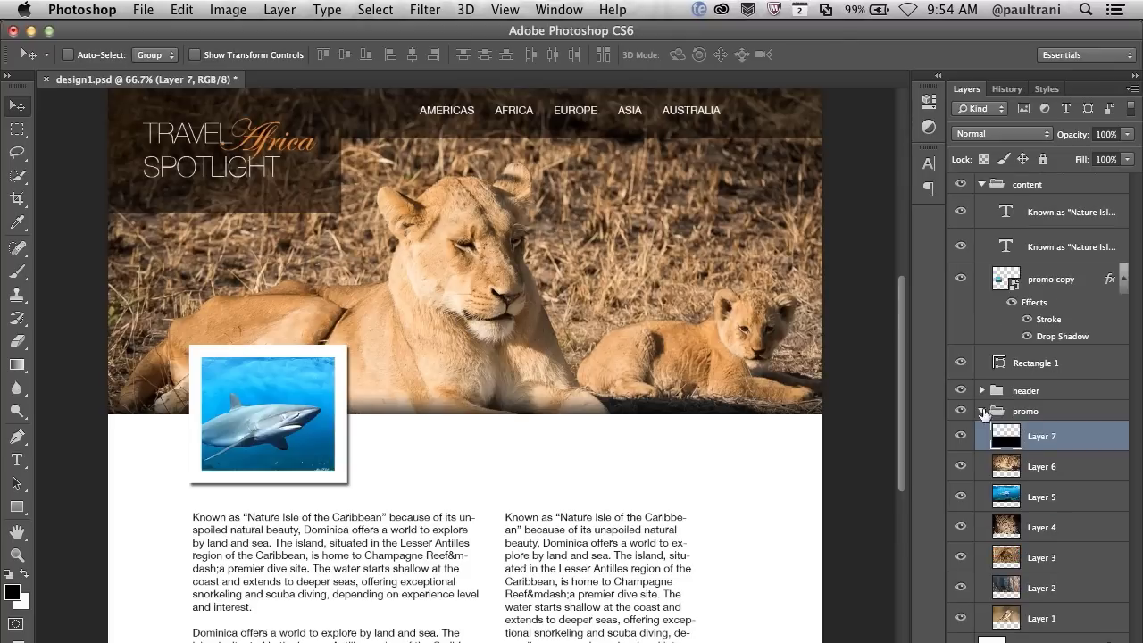
{"action": "left_click", "coordinate": [981, 411]}
{"action": "left_click", "coordinate": [999, 279]}
{"action": "key", "text": "ctrl+j"}
{"action": "key", "text": "ctrl+z"}
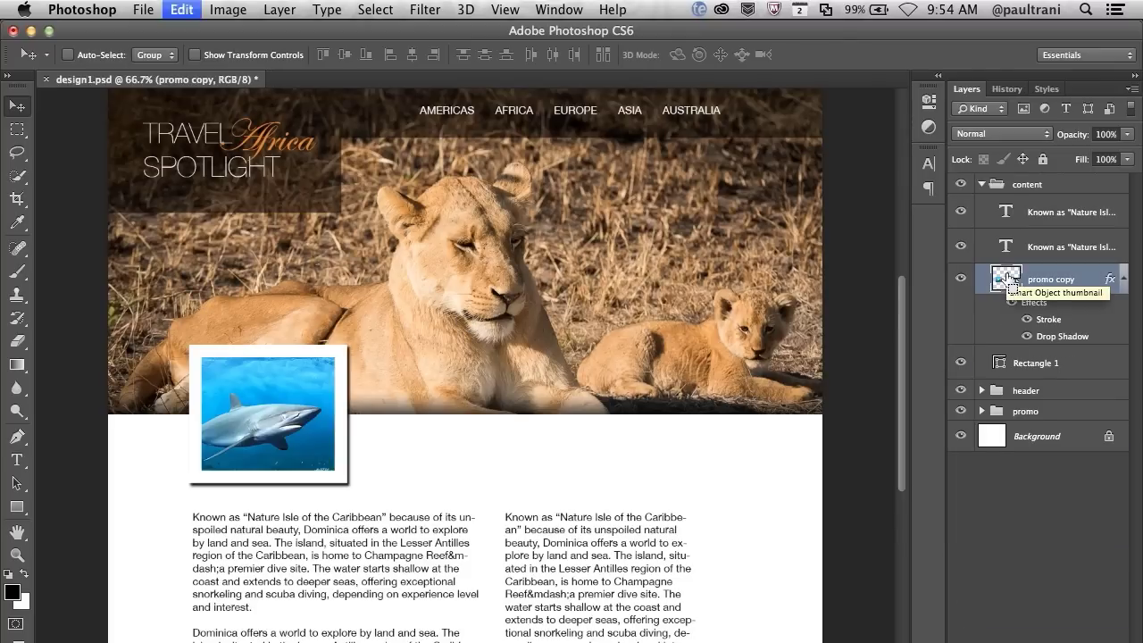
{"action": "double_click", "coordinate": [1002, 282]}
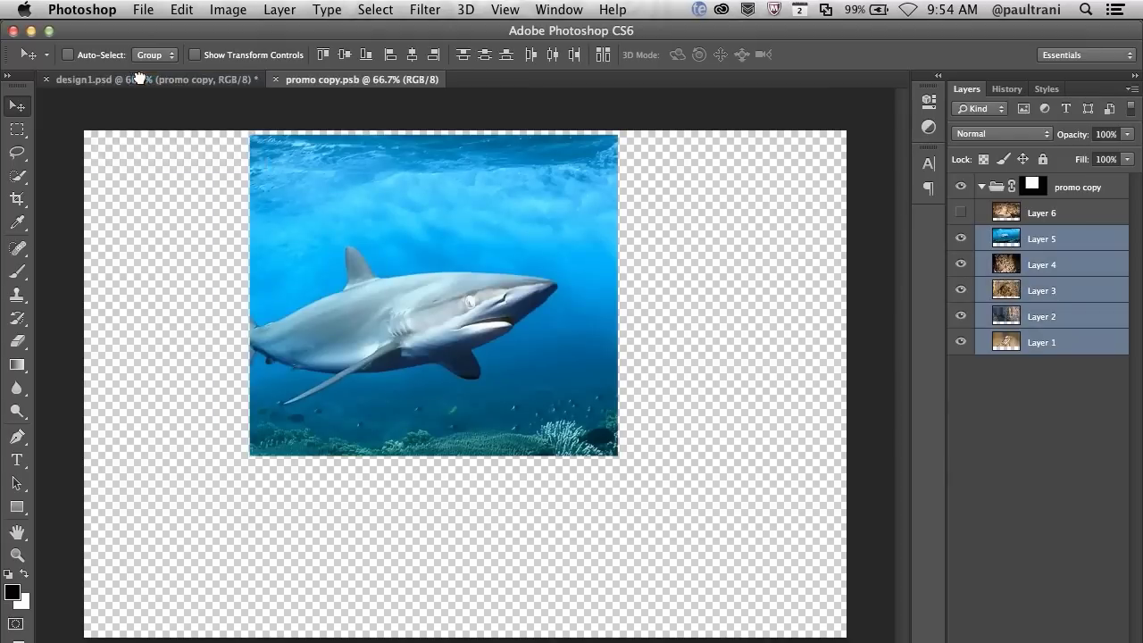
- Tile the documents and drag the five photo layers (Layers 8–12) into design1.psd
{"action": "left_click", "coordinate": [134, 80]}
{"action": "left_click", "coordinate": [505, 9]}
{"action": "mouse_move", "coordinate": [558, 9]}
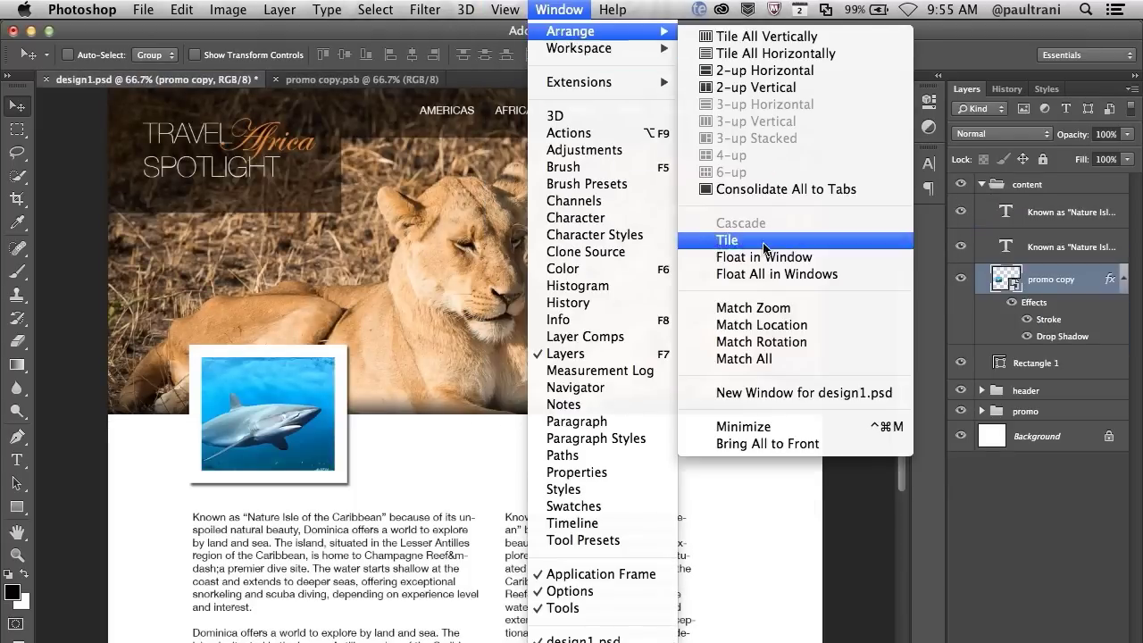
{"action": "left_click", "coordinate": [757, 237]}
{"action": "left_click_drag", "start_coordinate": [727, 288], "coordinate": [286, 371]}
- Mask each of the five photo layers to the thumbnail frame selection
{"action": "left_click", "coordinate": [1007, 280]}
{"action": "key", "text": "m"}
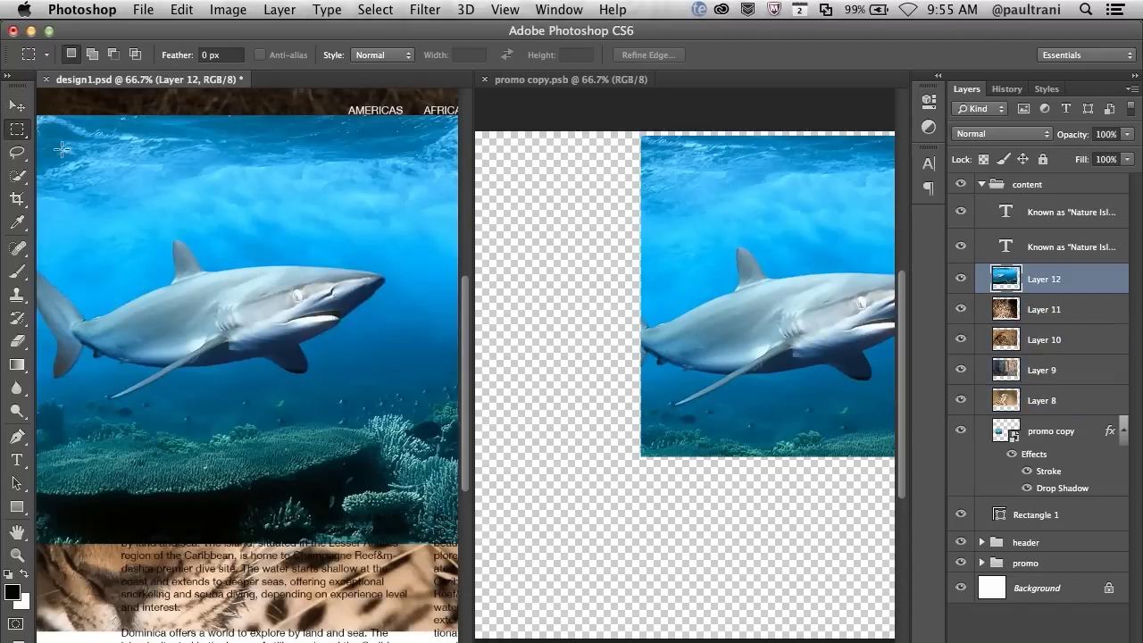
{"action": "key", "text": "ctrl+shift+m"}
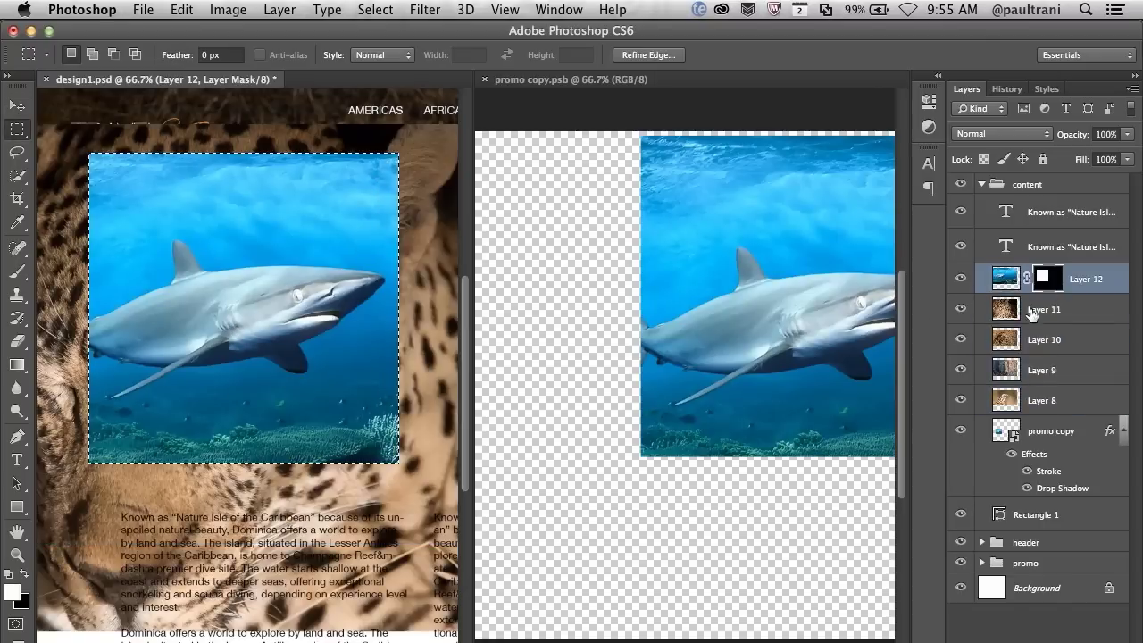
{"action": "left_click", "coordinate": [1040, 309]}
{"action": "key", "text": "ctrl+shift+m"}
{"action": "left_click", "coordinate": [1040, 339]}
{"action": "key", "text": "ctrl+shift+m"}
{"action": "left_click", "coordinate": [1033, 372]}
{"action": "key", "text": "ctrl+shift+m"}
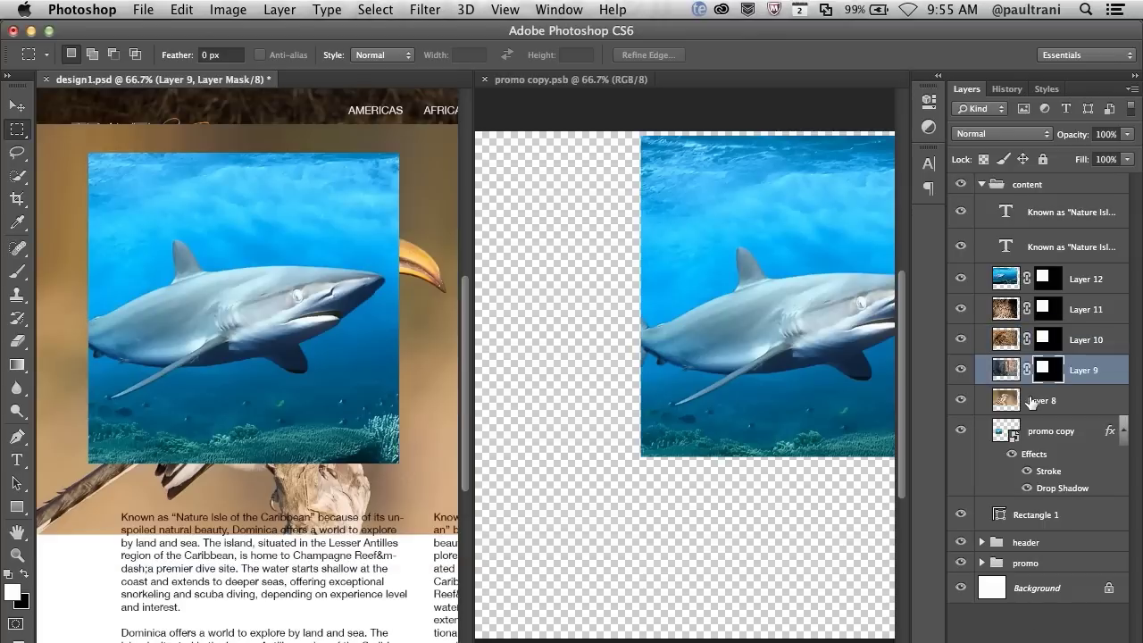
{"action": "left_click", "coordinate": [1035, 400]}
{"action": "key", "text": "ctrl+shift+m"}
- Copy promo copy's stroke-and-shadow style and paste it onto all five photo layers
{"action": "right_click", "coordinate": [1054, 431]}
{"action": "left_click", "coordinate": [924, 404]}
{"action": "left_click", "coordinate": [1107, 400]}
{"action": "left_click", "coordinate": [1107, 280], "text": "shift"}
{"action": "right_click", "coordinate": [1107, 284]}
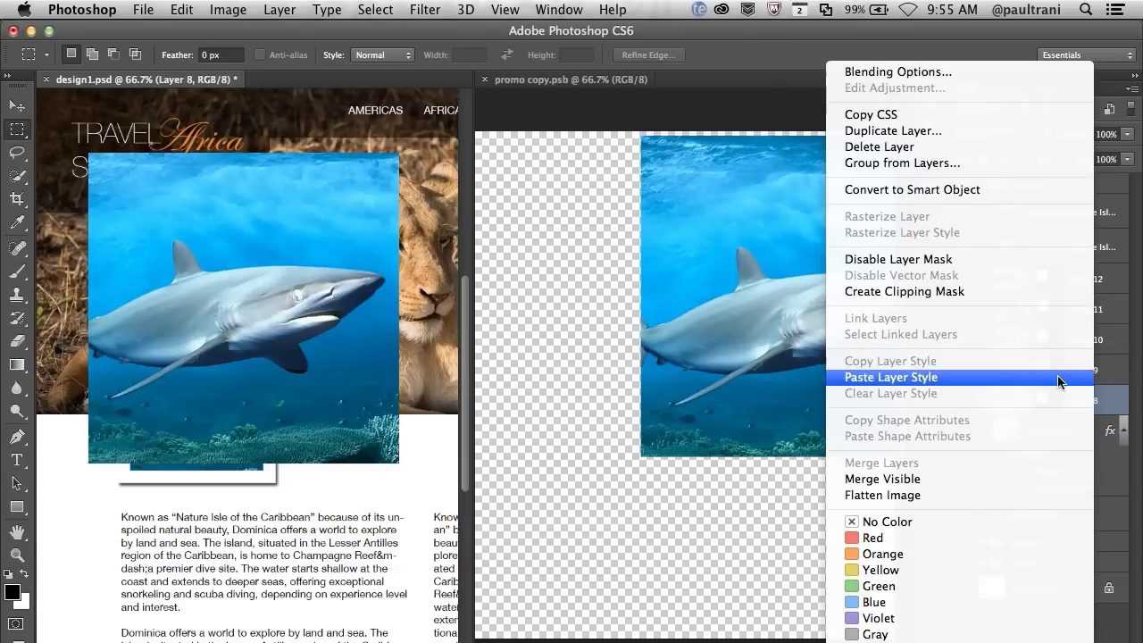
{"action": "left_click", "coordinate": [1040, 377]}
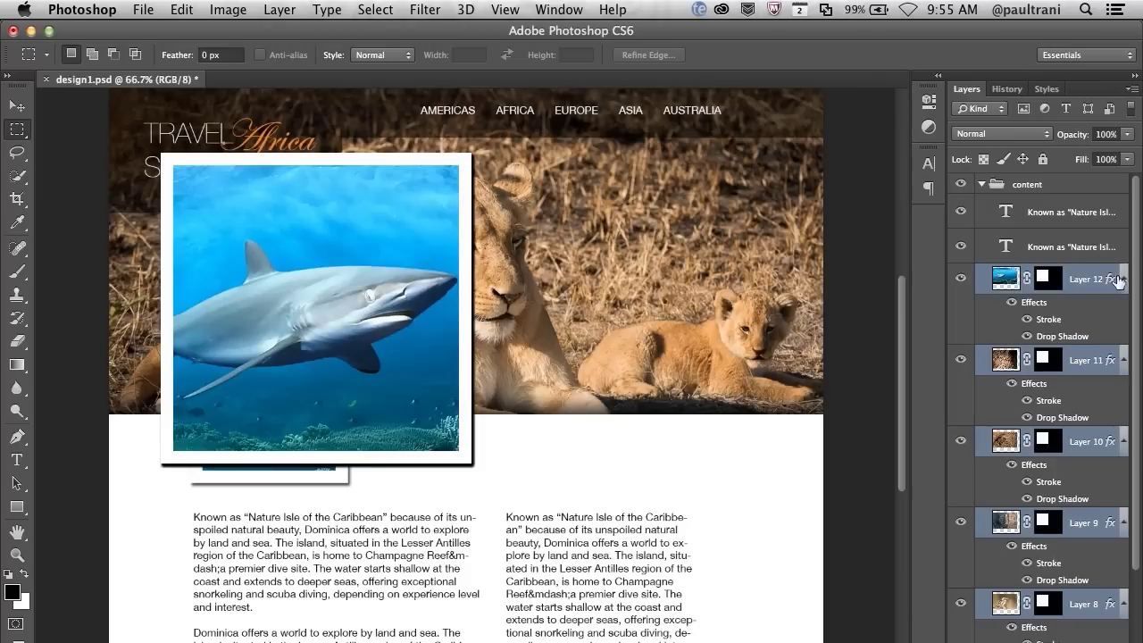
{"action": "left_click", "coordinate": [1122, 279]}
{"action": "key", "text": "ctrl+t"}
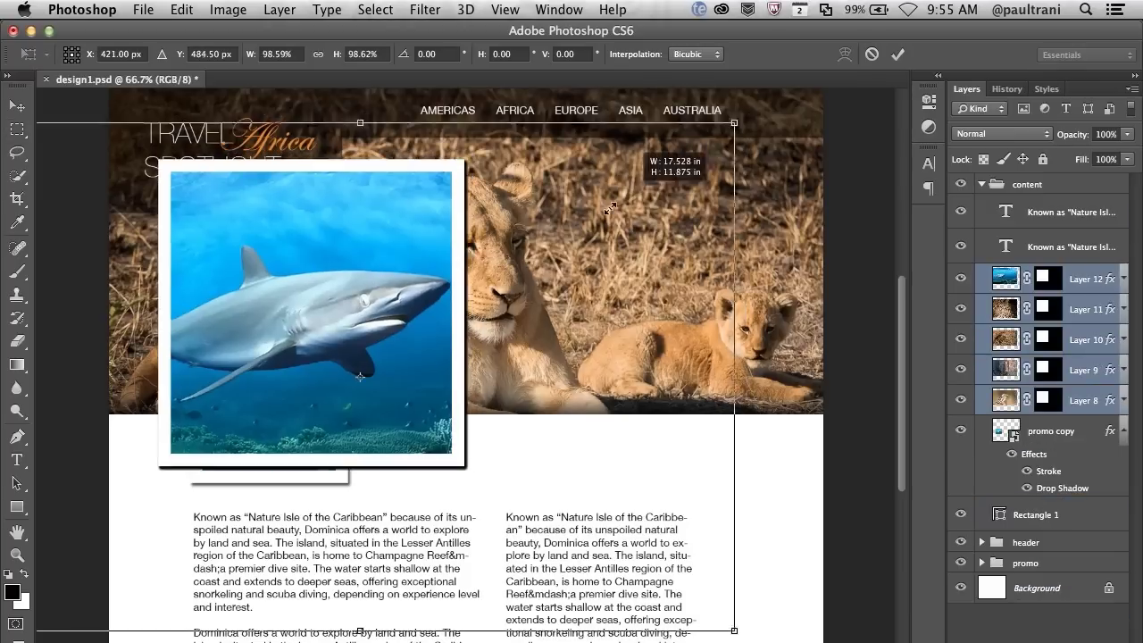
- Scale the five framed photos down and line them up along the hero's bottom edge
{"action": "left_click_drag", "start_coordinate": [678, 165], "coordinate": [442, 469]}
{"action": "left_click_drag", "start_coordinate": [172, 397], "coordinate": [248, 352]}
{"action": "key", "text": "Return"}
{"action": "key", "text": "ctrl+t"}
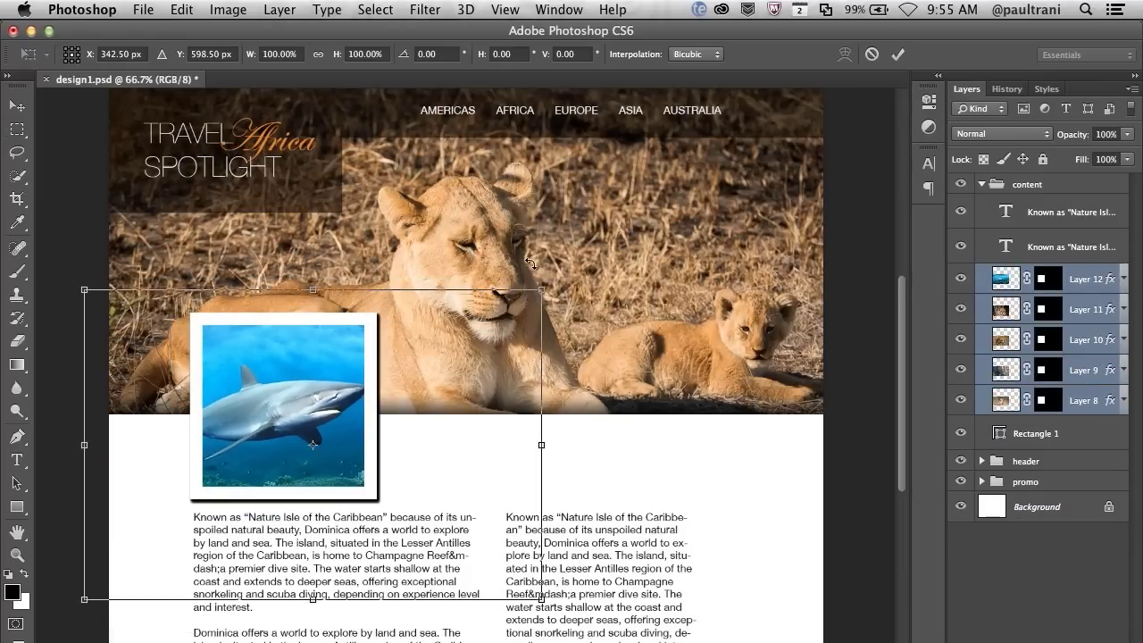
{"action": "left_click_drag", "start_coordinate": [541, 290], "coordinate": [437, 357]}
{"action": "mouse_move", "coordinate": [201, 406]}
{"action": "left_mouse_down"}
{"action": "mouse_move", "coordinate": [222, 390]}
{"action": "mouse_move", "coordinate": [447, 416]}
{"action": "left_mouse_up"}
{"action": "key", "text": "Return"}
{"action": "key", "text": "v"}
- Move the shark frame to the middle and shrink the leopard image to about 68%
{"action": "left_click", "coordinate": [1011, 296]}
{"action": "left_click", "coordinate": [1071, 279]}
{"action": "left_click", "coordinate": [1071, 309]}
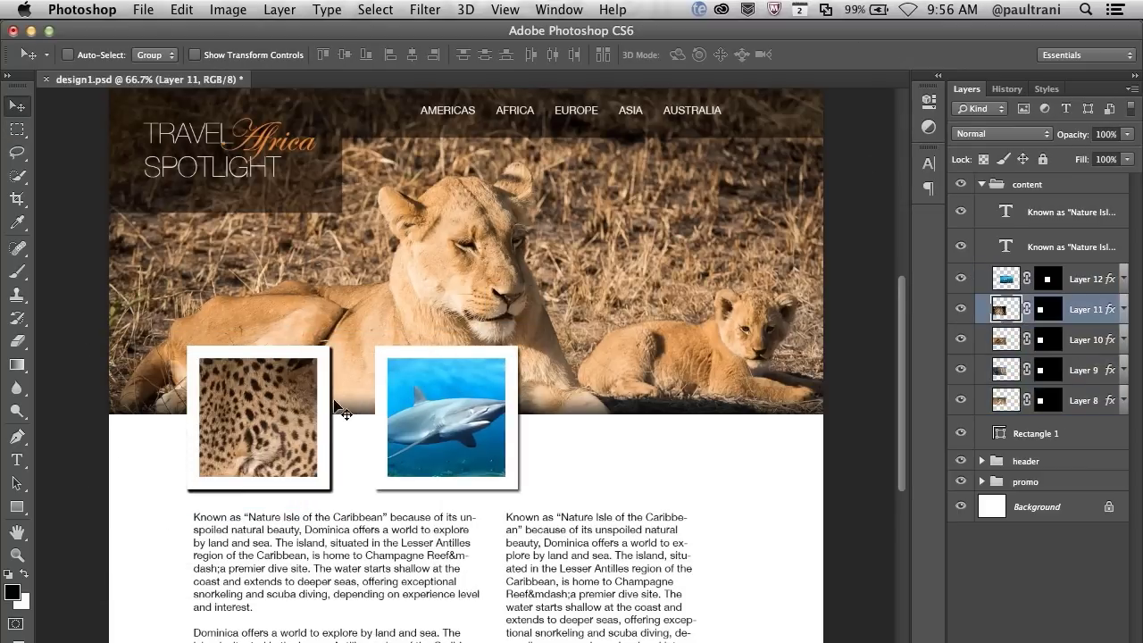
{"action": "left_click_drag", "start_coordinate": [258, 417], "coordinate": [616, 412]}
{"action": "left_click", "coordinate": [1027, 308]}
{"action": "left_click_drag", "start_coordinate": [587, 248], "coordinate": [633, 331]}
{"action": "key", "text": "ctrl+t"}
{"action": "left_click_drag", "start_coordinate": [920, 214], "coordinate": [736, 332]}
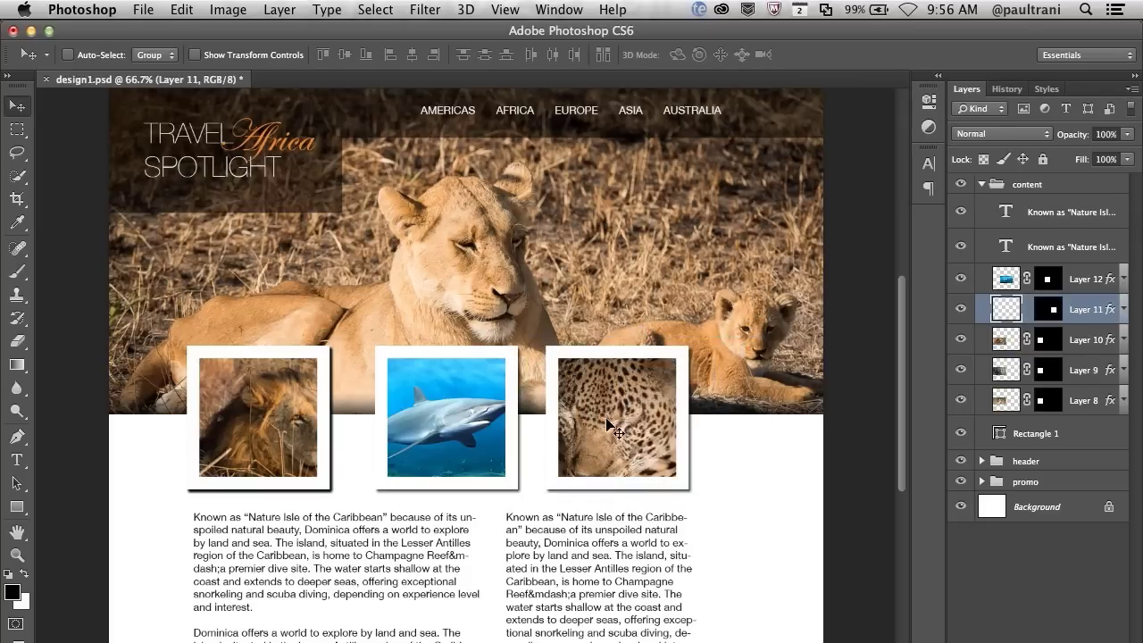
{"action": "key", "text": "Return"}
- Shrink the lion and rhino photos inside their frames
{"action": "key", "text": "alt+bracketleft"}
{"action": "key", "text": "ctrl+t"}
{"action": "left_click_drag", "start_coordinate": [455, 539], "coordinate": [400, 487]}
{"action": "key", "text": "Return"}
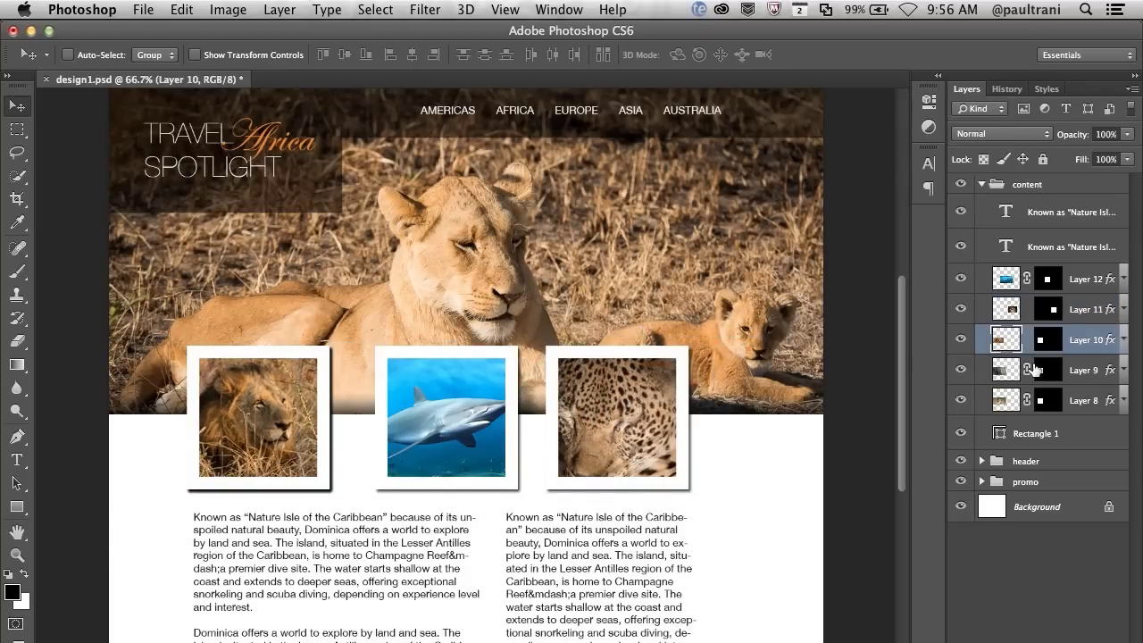
{"action": "key", "text": "alt+bracketleft"}
{"action": "left_click", "coordinate": [960, 339]}
{"action": "key", "text": "ctrl+t"}
{"action": "left_click_drag", "start_coordinate": [461, 541], "coordinate": [329, 497]}
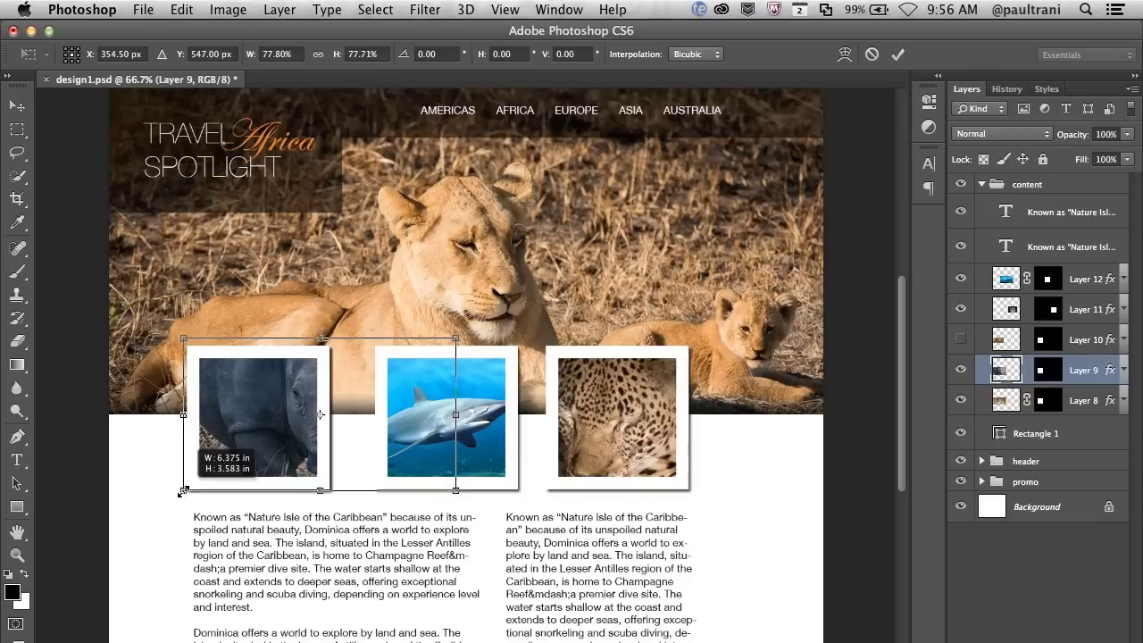
{"action": "key", "text": "Return"}
- Move the rhino frame to the right end and the lion to the third slot, hiding the leopard
{"action": "left_click", "coordinate": [1020, 401]}
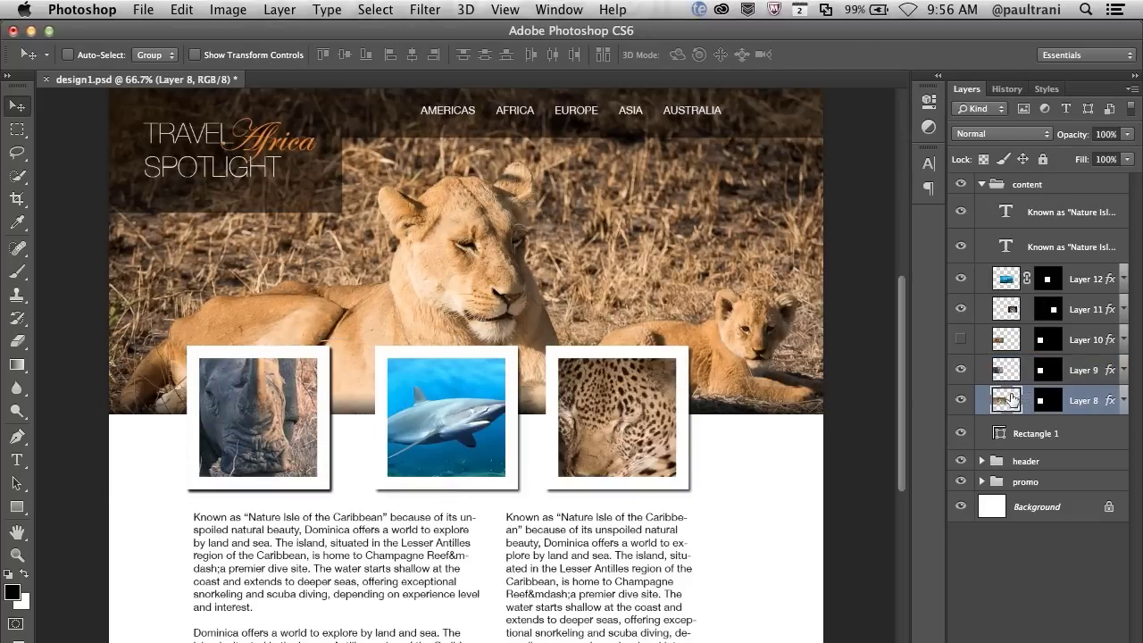
{"action": "left_click", "coordinate": [991, 369]}
{"action": "left_click_drag", "start_coordinate": [223, 415], "coordinate": [728, 415]}
{"action": "left_click", "coordinate": [960, 340]}
{"action": "left_click", "coordinate": [1072, 339]}
{"action": "left_click", "coordinate": [960, 309]}
{"action": "left_click_drag", "start_coordinate": [265, 377], "coordinate": [610, 373]}
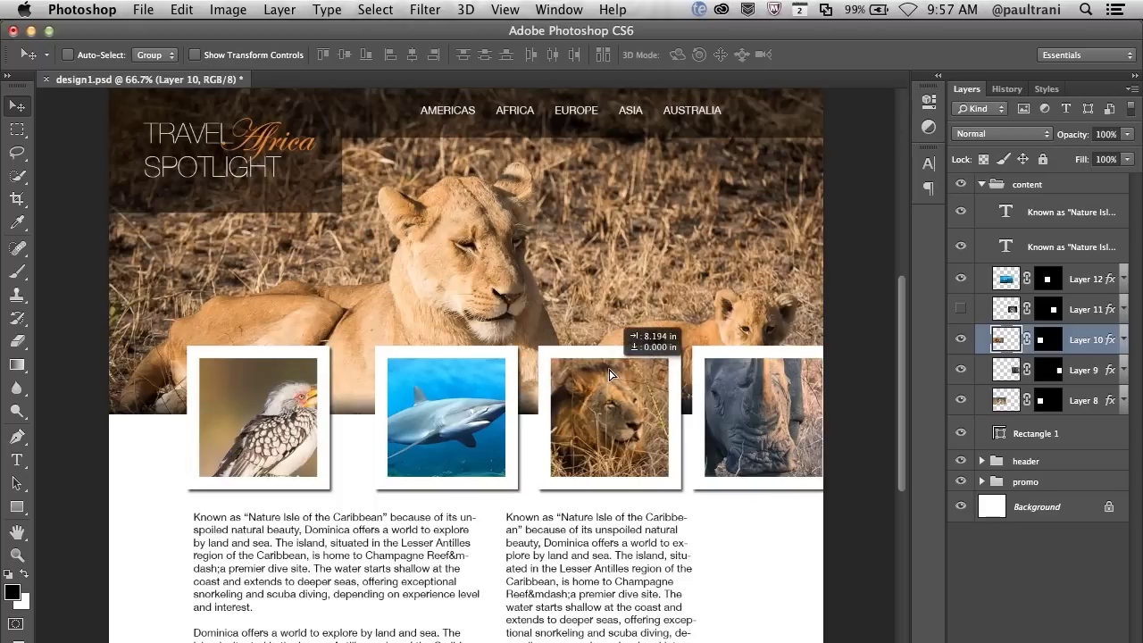
{"action": "left_click_drag", "start_coordinate": [1003, 260], "coordinate": [1003, 264]}
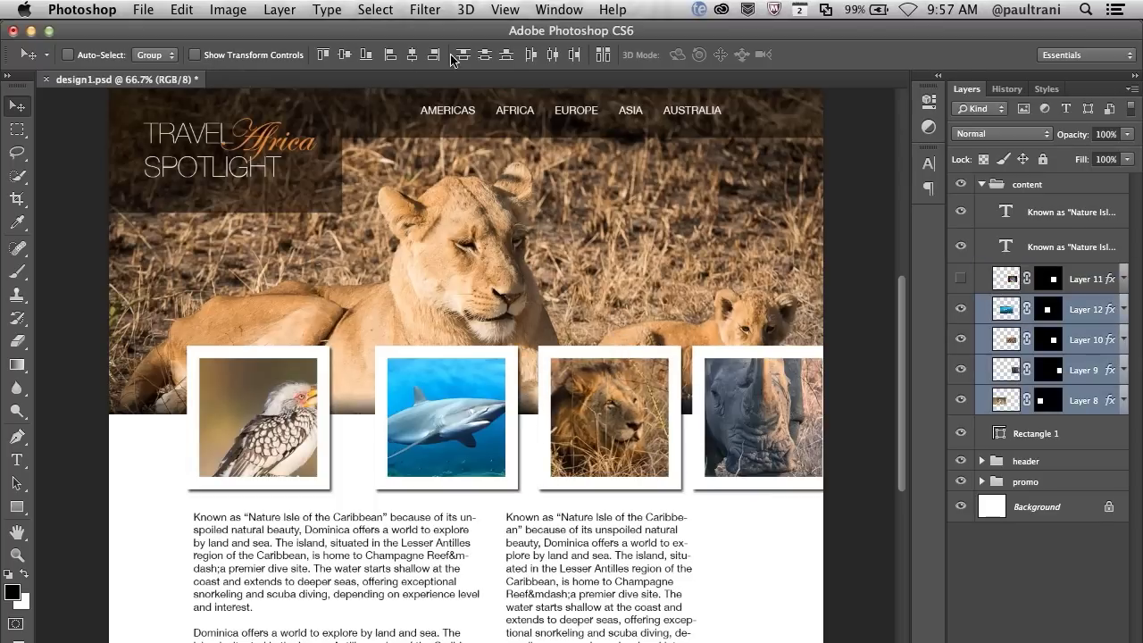
- Distribute the four thumbnails evenly and shift the row left
{"action": "left_click", "coordinate": [552, 55]}
{"action": "left_click_drag", "start_coordinate": [378, 345], "coordinate": [326, 345]}
{"action": "key", "text": "ctrl+t"}
{"action": "left_click_drag", "start_coordinate": [931, 331], "coordinate": [795, 387]}
{"action": "key", "text": "Escape"}
- Shrink the bird thumbnail (Layer 8) to fit its frame
{"action": "left_click", "coordinate": [205, 416]}
{"action": "key", "text": "ctrl+t"}
{"action": "left_click_drag", "start_coordinate": [401, 336], "coordinate": [163, 375]}
{"action": "key", "text": "Return"}
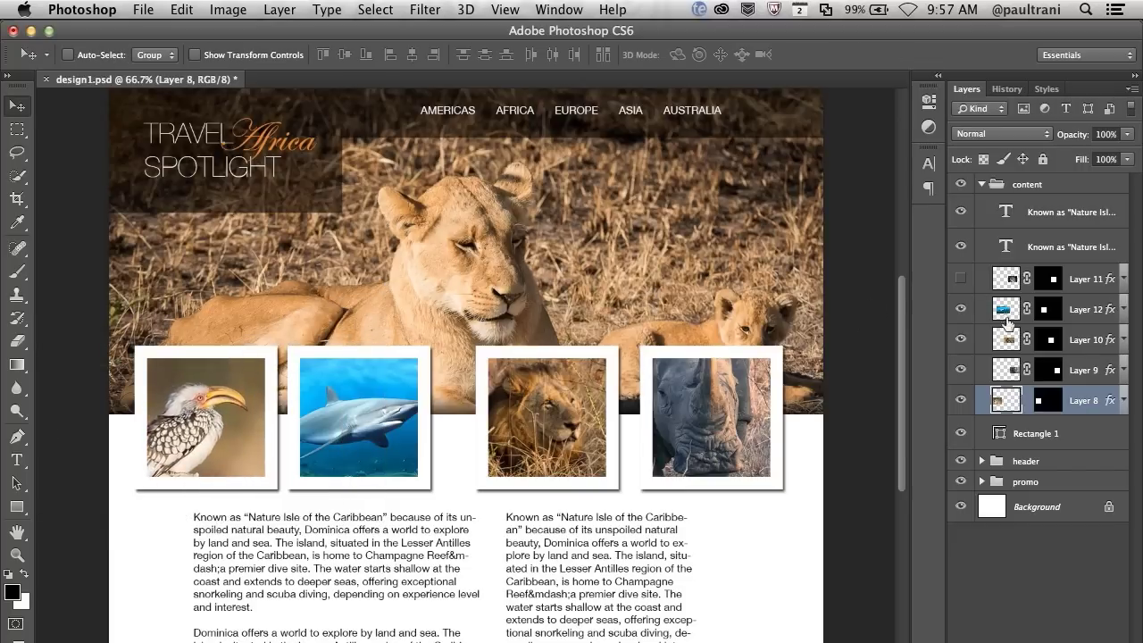
{"action": "key", "text": "m"}
{"action": "scroll", "coordinate": [98, 438], "scroll_direction": "left", "scroll_amount": 2}
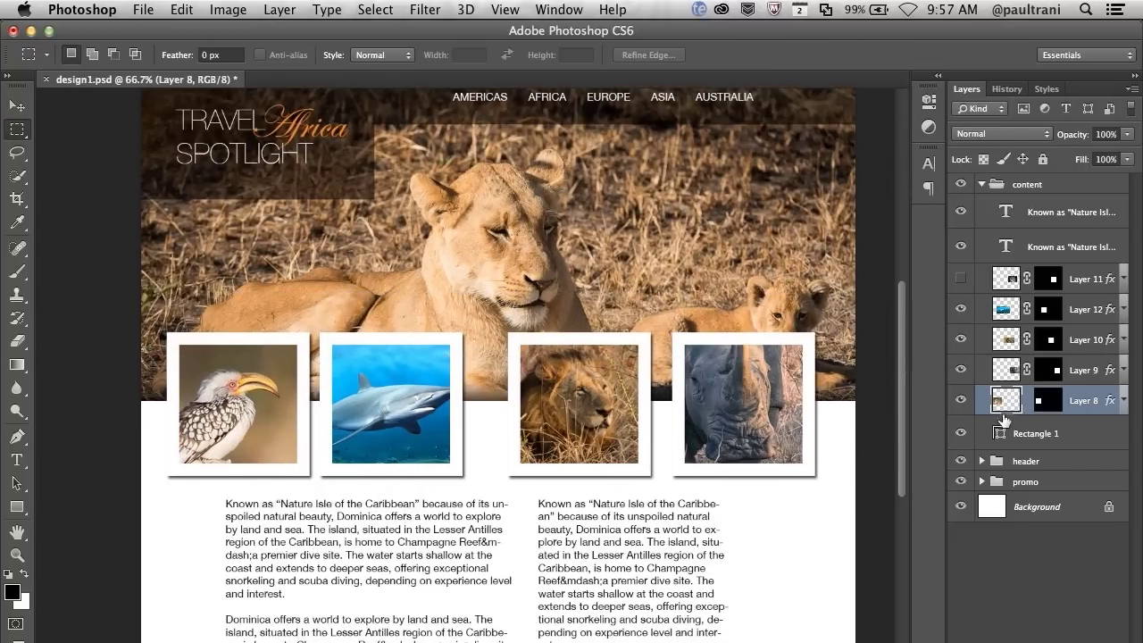
- Set the bird photo's drop shadow size to 21 px and paste that style onto all four photos
{"action": "double_click", "coordinate": [1110, 401]}
{"action": "left_click_drag", "start_coordinate": [672, 349], "coordinate": [680, 347]}
{"action": "right_click", "coordinate": [1110, 400]}
{"action": "left_click", "coordinate": [1017, 589]}
{"action": "left_click", "coordinate": [1083, 309], "text": "shift"}
{"action": "right_click", "coordinate": [1083, 309]}
{"action": "left_click", "coordinate": [857, 365]}
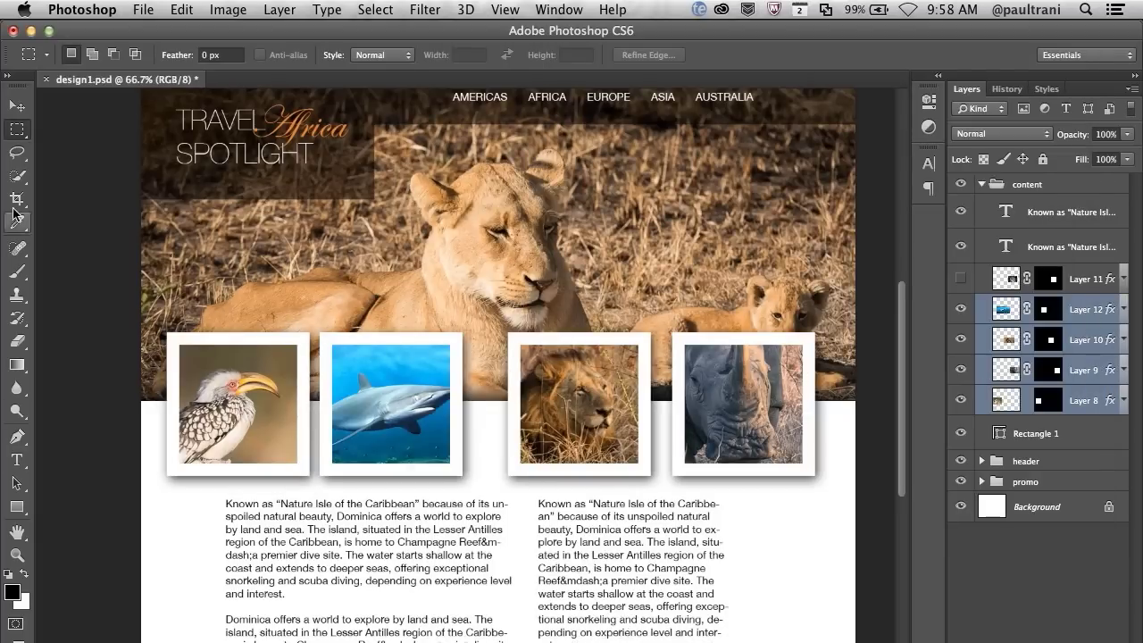
- Nudge the shark thumbnail slightly to the right
{"action": "key", "text": "v"}
{"action": "left_click", "coordinate": [1006, 401]}
{"action": "key", "text": "ctrl+z"}
{"action": "key", "text": "ctrl+z"}
{"action": "left_click", "coordinate": [1002, 312]}
{"action": "key", "text": "shift+Right"}
{"action": "key", "text": "shift+Right"}
{"action": "key", "text": "shift+Right"}
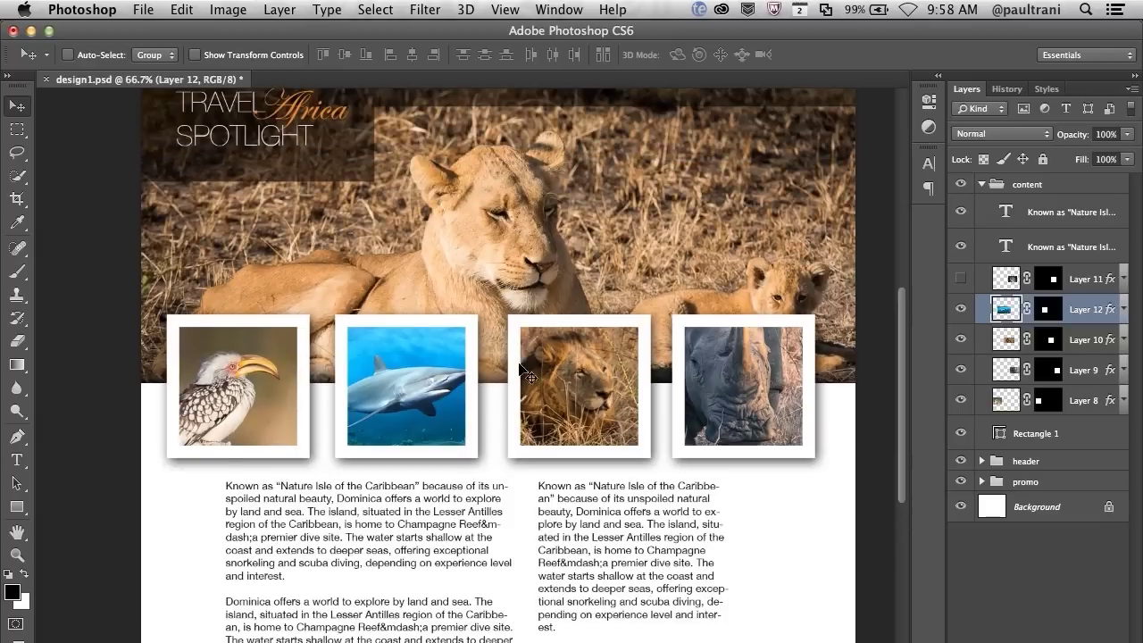
{"action": "left_click", "coordinate": [1083, 400], "text": "shift"}
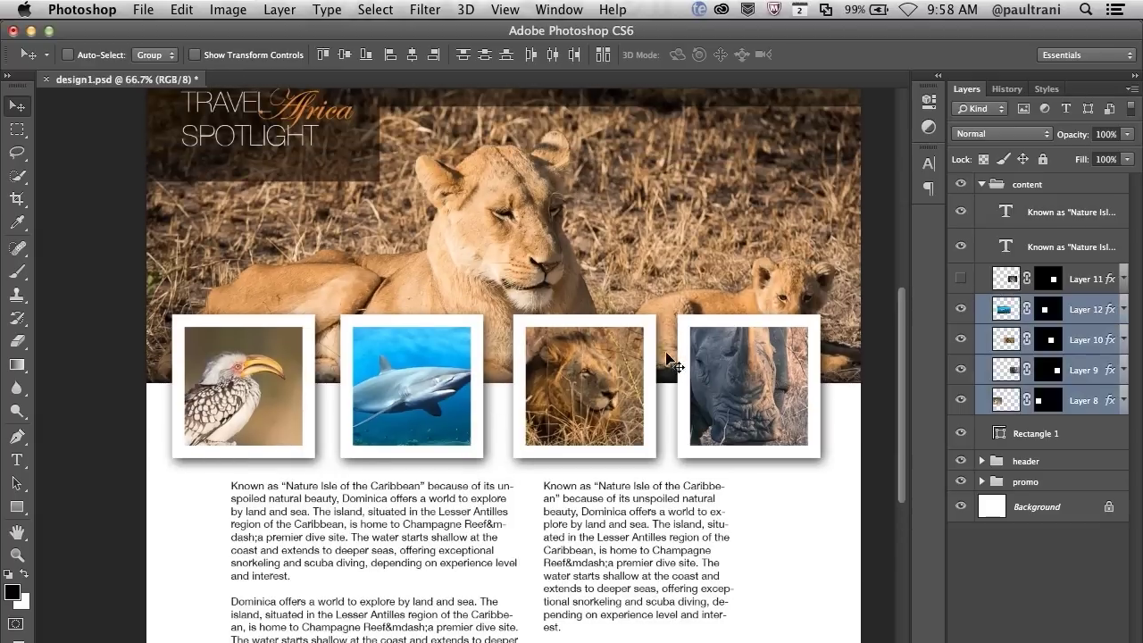
- Move both text columns left and down, then push the right column further right
{"action": "left_click", "coordinate": [1012, 212]}
{"action": "left_click", "coordinate": [1012, 246], "text": "shift"}
{"action": "left_click_drag", "start_coordinate": [357, 509], "coordinate": [305, 541]}
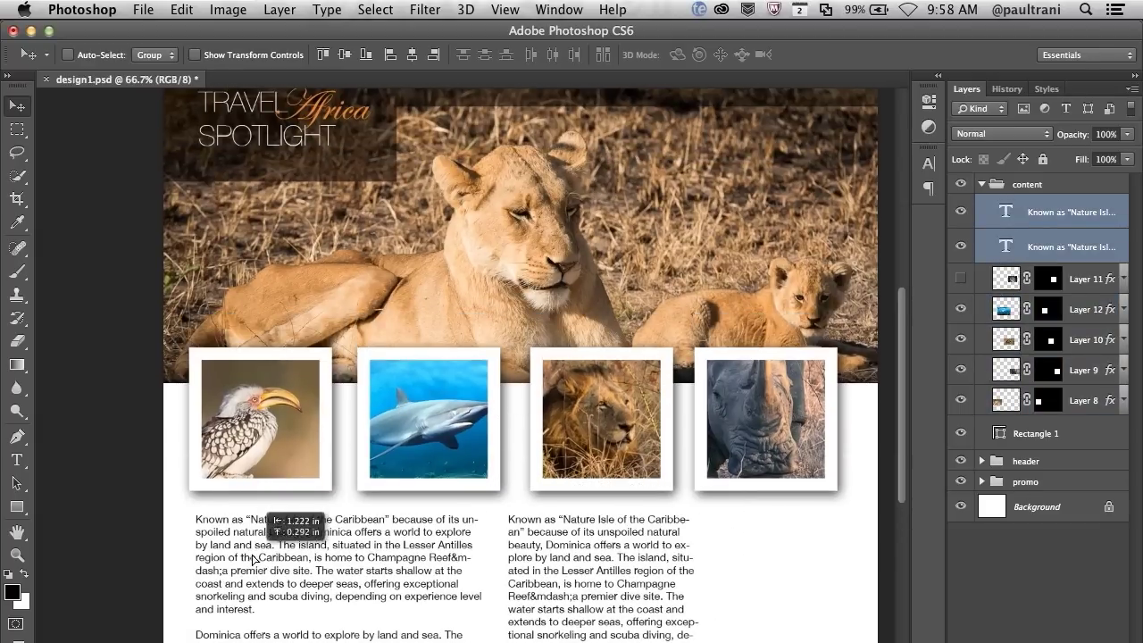
{"action": "left_click", "coordinate": [1013, 247]}
{"action": "left_click_drag", "start_coordinate": [580, 553], "coordinate": [717, 553]}
{"action": "key", "text": "t"}
{"action": "left_click", "coordinate": [357, 536]}
- Widen the first text column's box and set the canvas height to 1200 pixels
{"action": "mouse_move", "coordinate": [487, 513]}
{"action": "left_mouse_down"}
{"action": "mouse_move", "coordinate": [616, 514]}
{"action": "mouse_move", "coordinate": [606, 516]}
{"action": "left_mouse_up"}
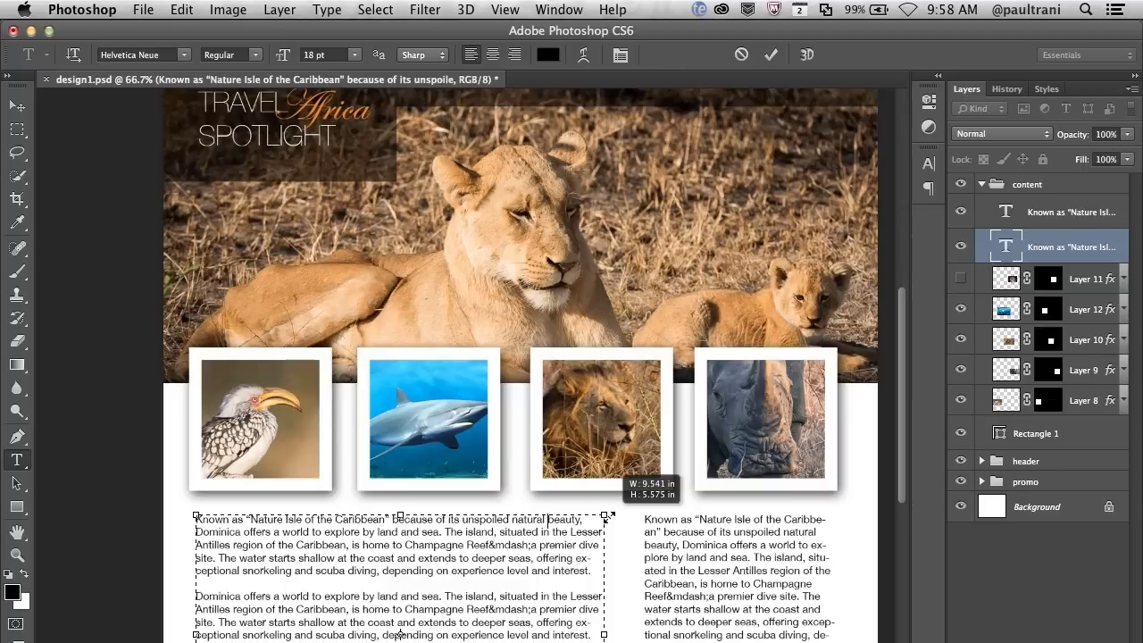
{"action": "left_click", "coordinate": [770, 54]}
{"action": "left_click", "coordinate": [228, 9]}
{"action": "left_click", "coordinate": [256, 181]}
{"action": "left_click", "coordinate": [584, 307]}
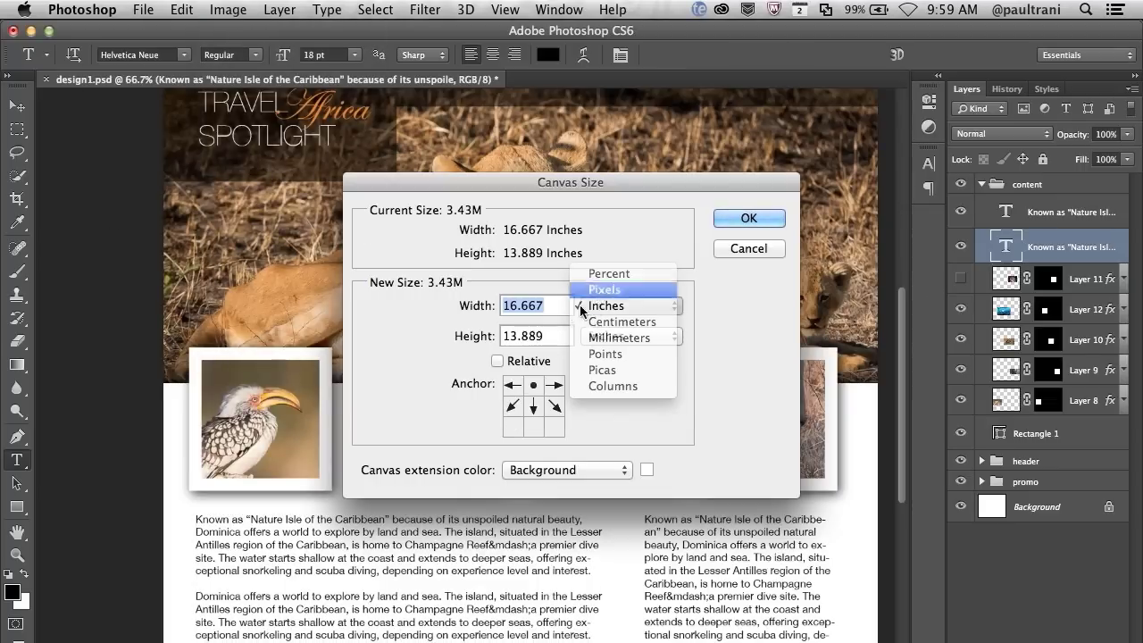
{"action": "left_click", "coordinate": [593, 288]}
{"action": "key", "text": "Tab"}
{"action": "type", "text": "1200"}
{"action": "key", "text": "Return"}
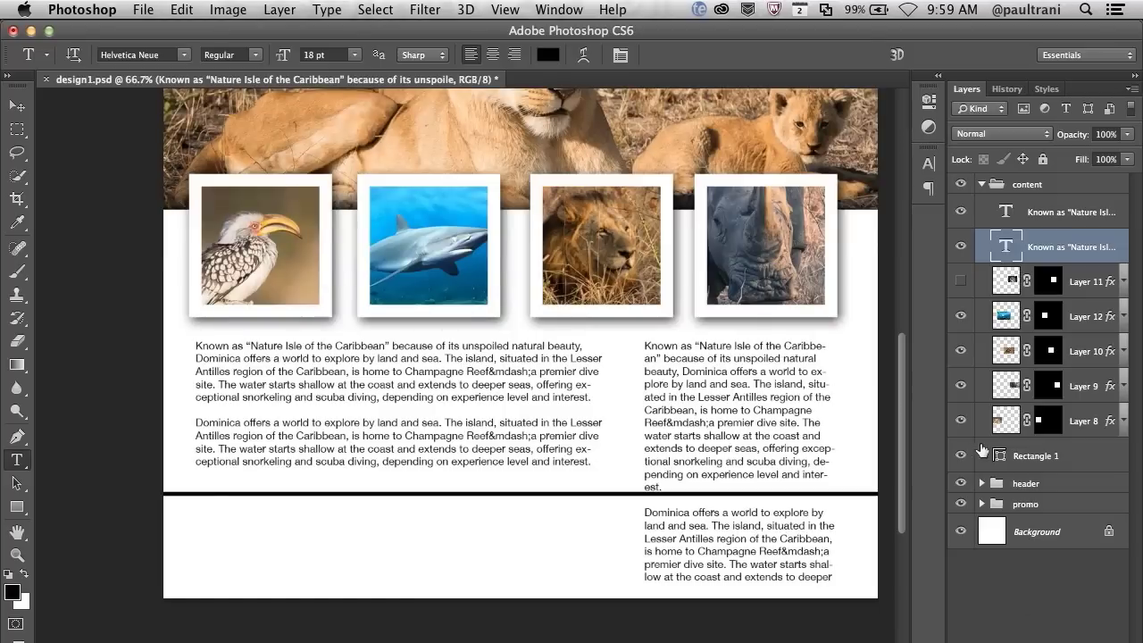
- Stretch the white content panel (Rectangle 1) down to the canvas bottom
{"action": "left_click", "coordinate": [1050, 455]}
{"action": "key", "text": "ctrl+t"}
{"action": "left_click_drag", "start_coordinate": [517, 497], "coordinate": [517, 639]}
{"action": "key", "text": "Return"}
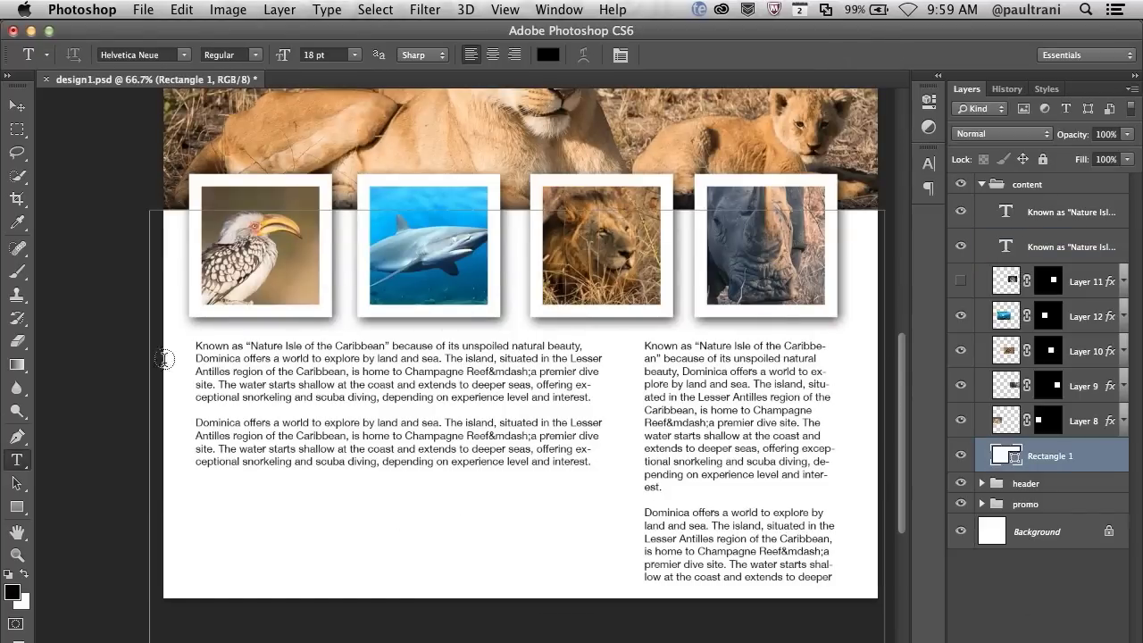
{"action": "left_click_drag", "start_coordinate": [370, 399], "coordinate": [371, 455]}
{"action": "scroll", "coordinate": [166, 337], "scroll_direction": "up", "scroll_amount": 5}
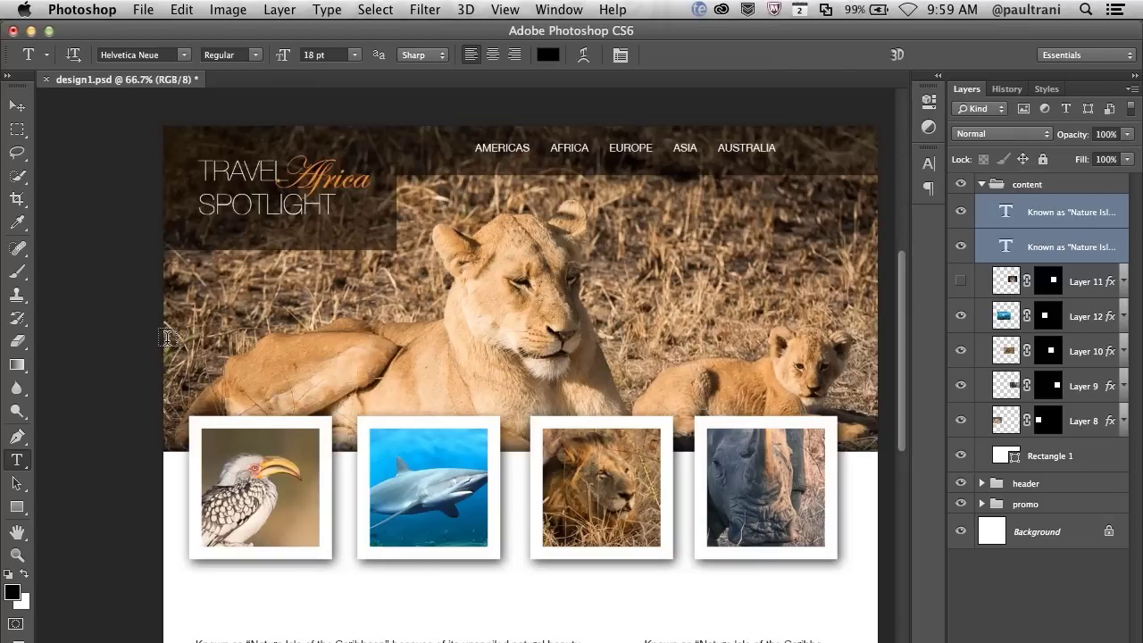
{"action": "scroll", "coordinate": [167, 338], "scroll_direction": "down", "scroll_amount": 1}
- Duplicate the Africa and Travel Spotlight title layers in the header group
{"action": "left_click", "coordinate": [981, 483]}
{"action": "left_click", "coordinate": [1040, 506]}
{"action": "left_click", "coordinate": [1057, 543], "text": "shift"}
{"action": "key", "text": "ctrl+j"}
- Move the copied title layers into the content group and select the Travel Spotlight copy
{"action": "key", "text": "v"}
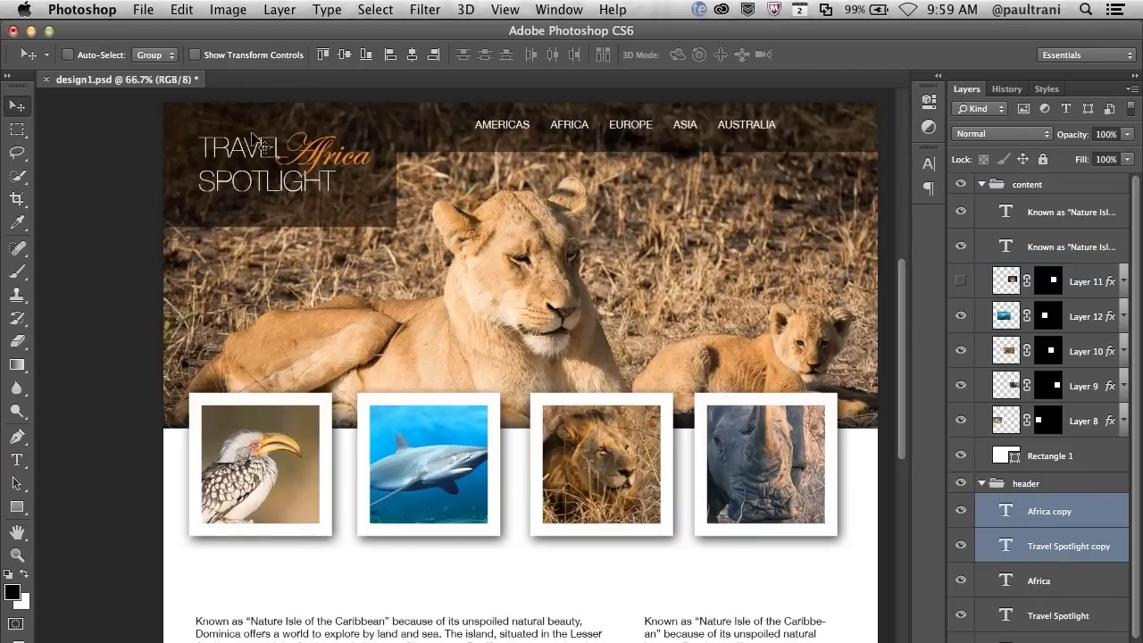
{"action": "left_click_drag", "start_coordinate": [977, 516], "coordinate": [1036, 198]}
{"action": "left_click", "coordinate": [1062, 247]}
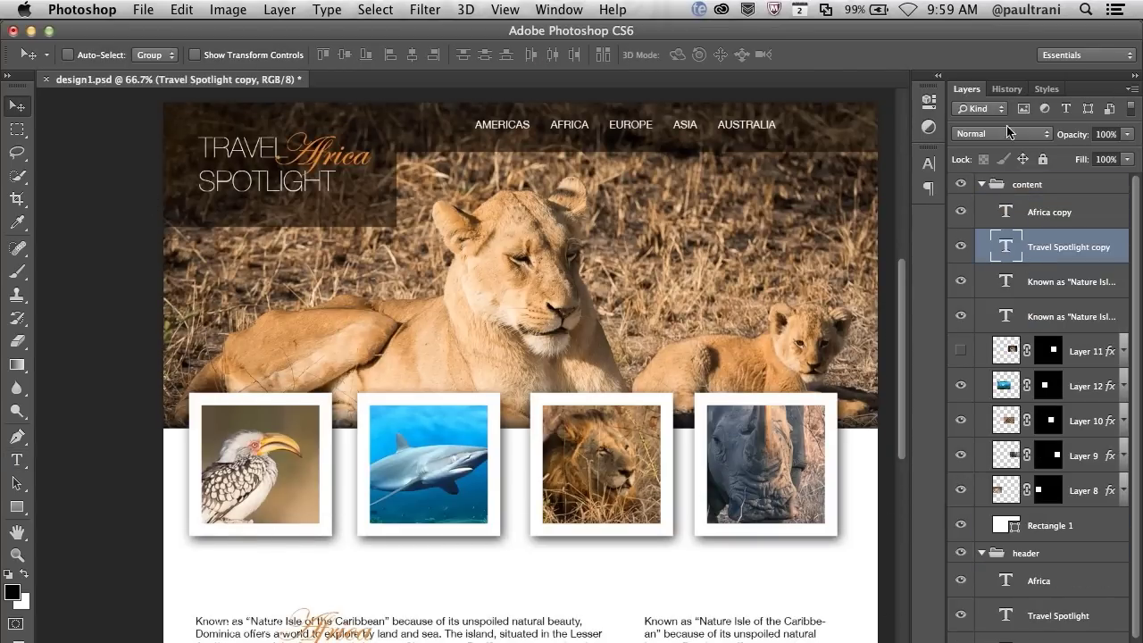
{"action": "key", "text": "t"}
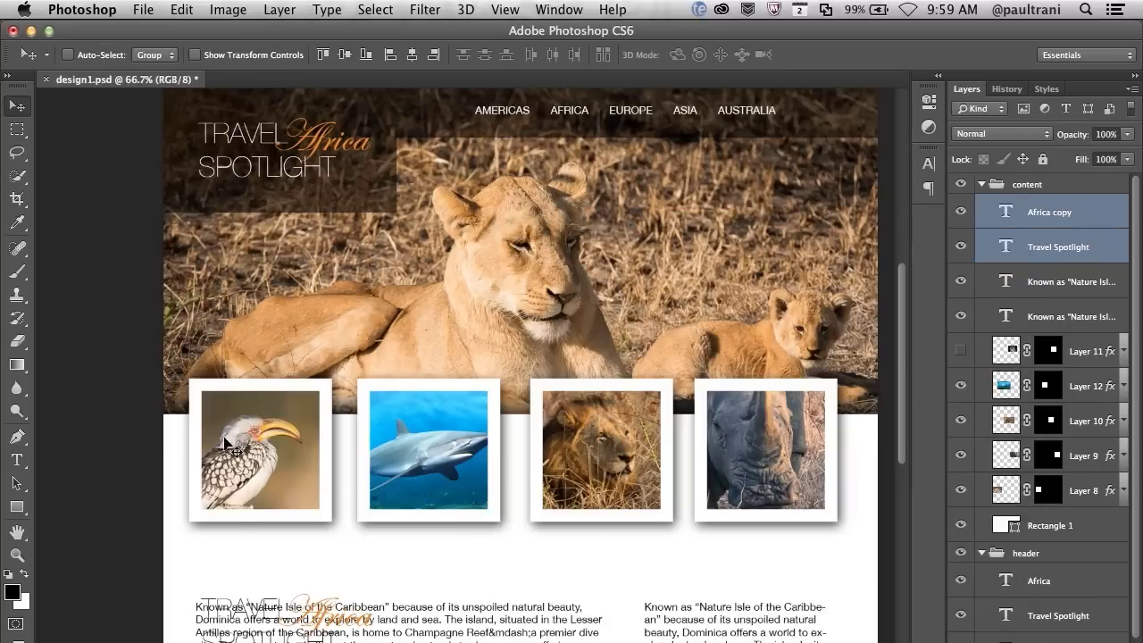
{"action": "left_click", "coordinate": [17, 460]}
{"action": "double_click", "coordinate": [227, 554]}
- Retype the copy as NATIONAL PARK in the Light weight and shift it right
{"action": "type", "text": "NATIONAL"}
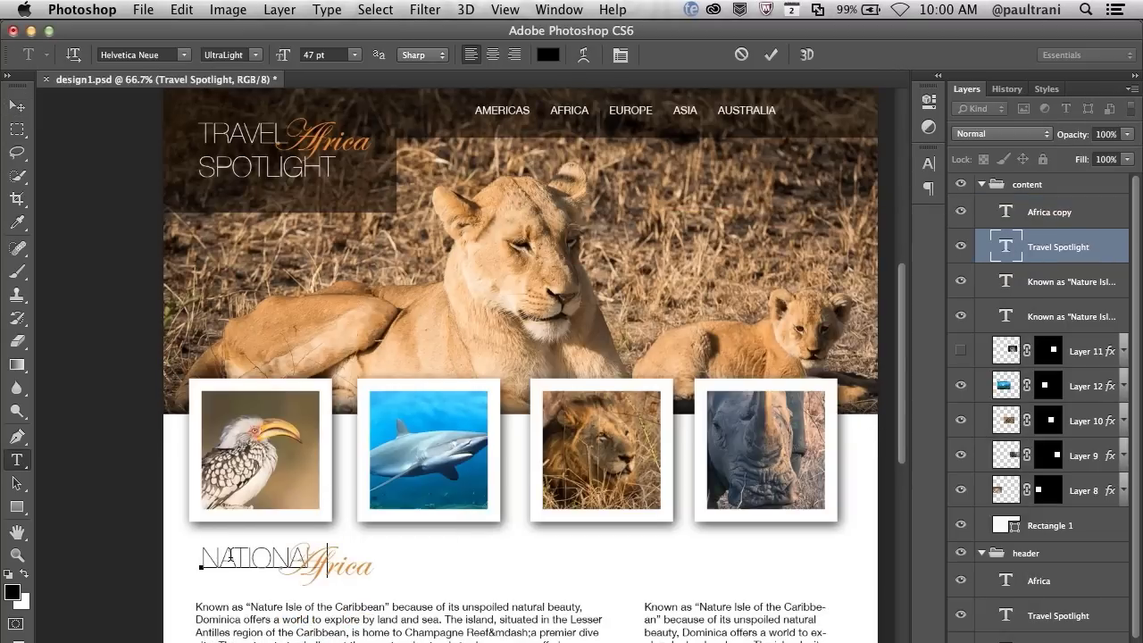
{"action": "type", "text": " PARK"}
{"action": "key", "text": "ctrl+a"}
{"action": "left_click", "coordinate": [353, 54]}
{"action": "left_click", "coordinate": [255, 55]}
{"action": "left_click", "coordinate": [222, 114]}
{"action": "key", "text": "ctrl+Return"}
{"action": "left_click_drag", "start_coordinate": [234, 563], "coordinate": [371, 565]}
- Make the Africa copy read Kreuger in darker orange and make NATIONAL PARK smaller
{"action": "left_click", "coordinate": [337, 564], "text": "ctrl"}
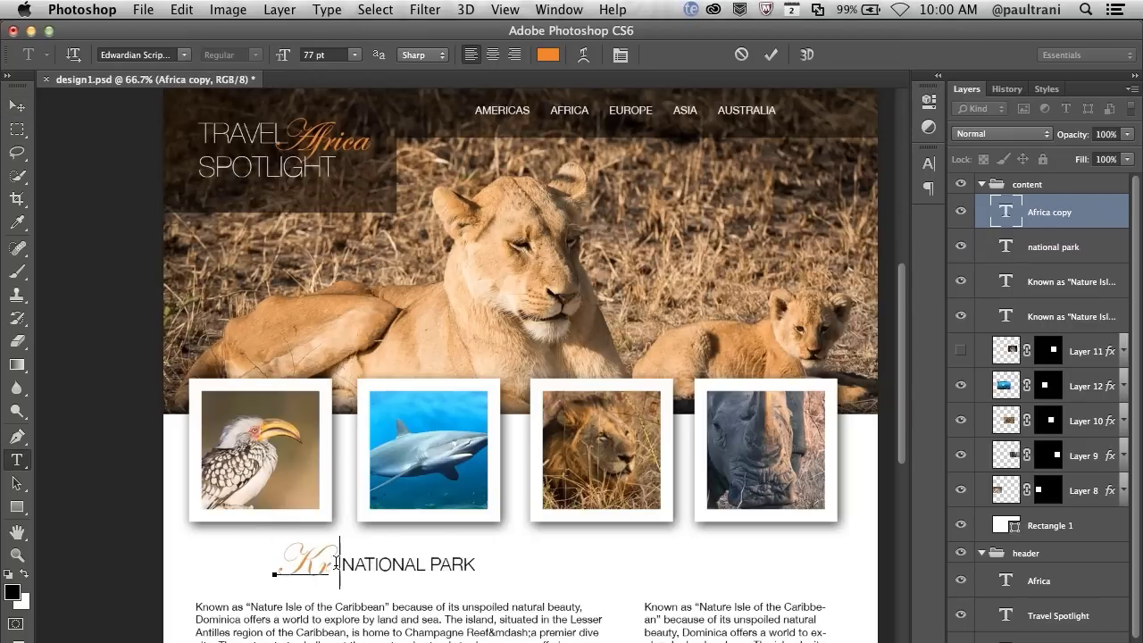
{"action": "key", "text": "ctrl+Return"}
{"action": "key", "text": "v"}
{"action": "key", "text": "t"}
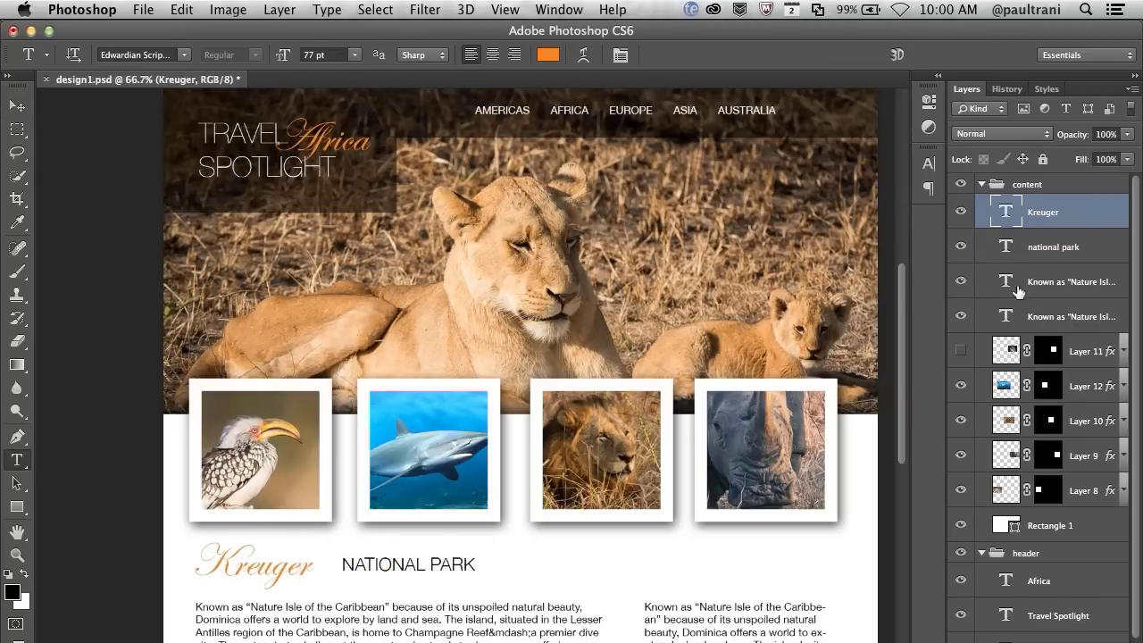
{"action": "left_click", "coordinate": [548, 54]}
{"action": "left_click", "coordinate": [718, 321]}
{"action": "left_click", "coordinate": [1081, 263]}
{"action": "left_click", "coordinate": [1049, 259]}
{"action": "left_click", "coordinate": [359, 54]}
{"action": "left_click", "coordinate": [331, 180]}
{"action": "left_click", "coordinate": [18, 107]}
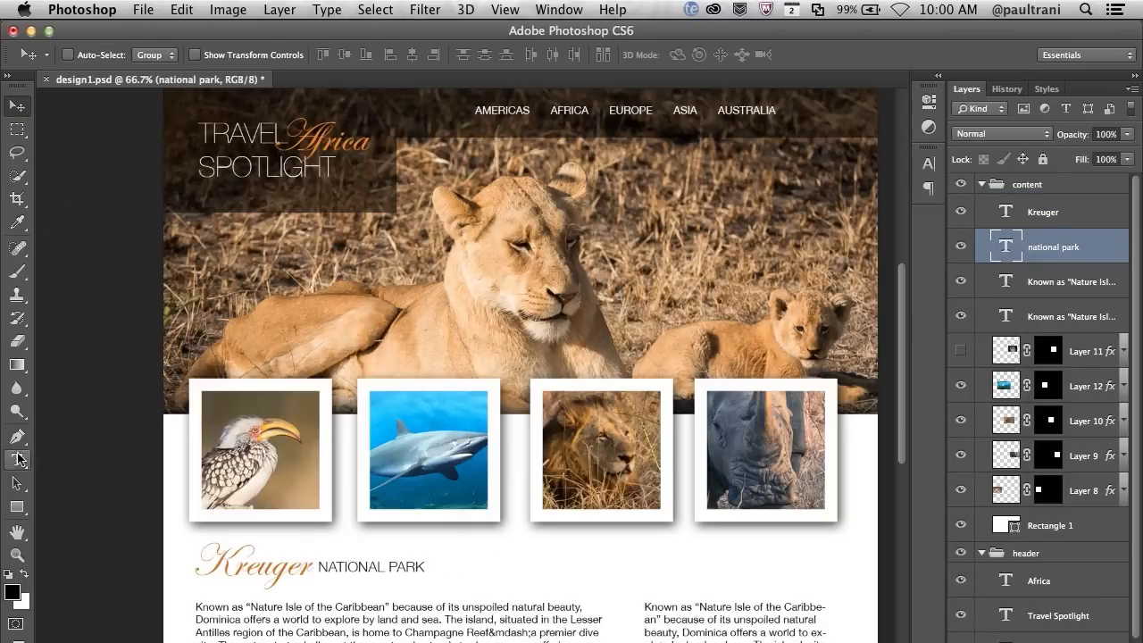
- Move the Kreuger and NATIONAL PARK headings with both body texts down 0.694 in
{"action": "left_click", "coordinate": [17, 457]}
{"action": "left_click", "coordinate": [17, 107]}
{"action": "left_click", "coordinate": [1040, 212], "text": "shift"}
{"action": "scroll", "coordinate": [326, 457], "scroll_direction": "down", "scroll_amount": 3}
{"action": "scroll", "coordinate": [326, 457], "scroll_direction": "right", "scroll_amount": 5}
{"action": "scroll", "coordinate": [325, 457], "scroll_direction": "down", "scroll_amount": 3}
{"action": "left_click", "coordinate": [1062, 282], "text": "shift"}
{"action": "left_click", "coordinate": [1062, 316], "text": "shift"}
{"action": "left_click_drag", "start_coordinate": [327, 473], "coordinate": [327, 502]}
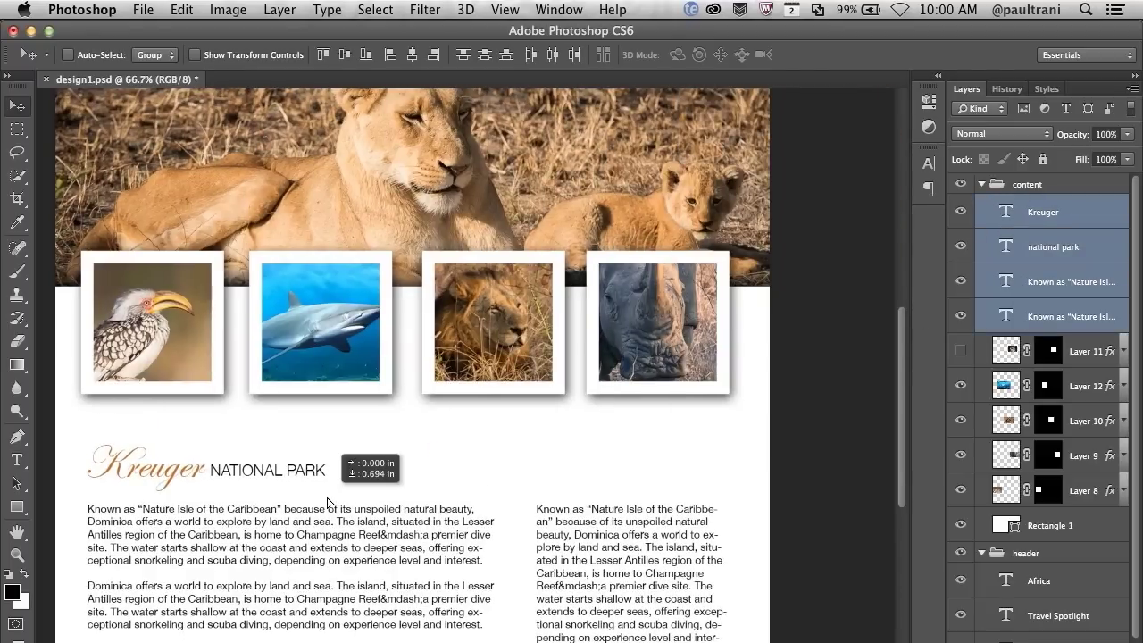
- Duplicate the headings above the right column and retype NATIONAL PARK as TOP 10
{"action": "key", "text": "t"}
{"action": "key", "text": "ctrl+j"}
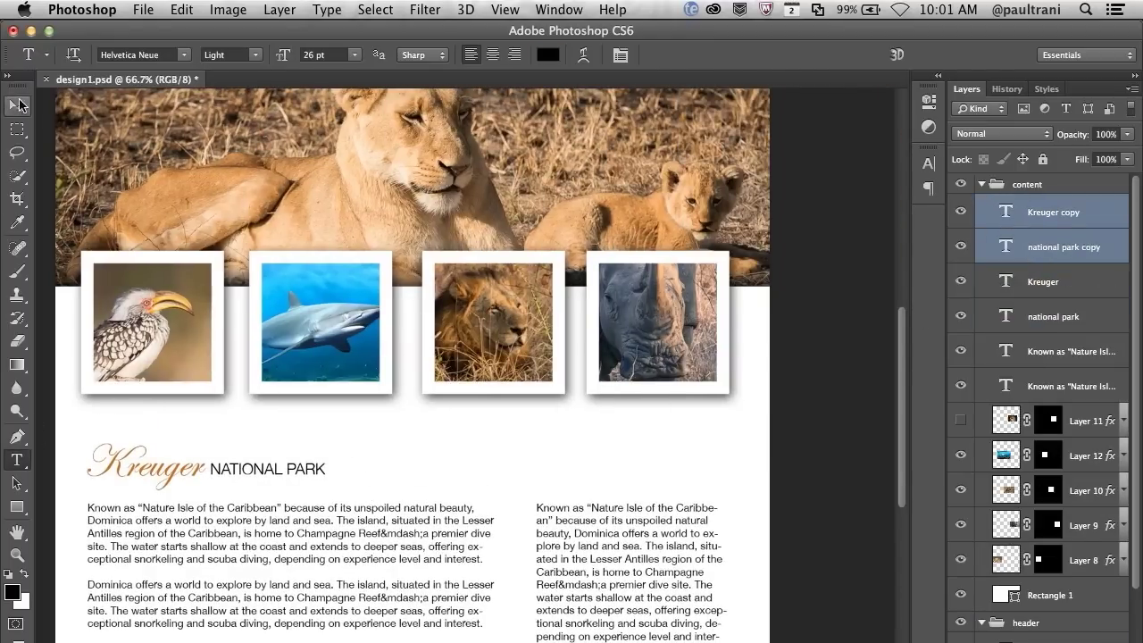
{"action": "left_click_drag", "start_coordinate": [237, 451], "coordinate": [557, 451]}
{"action": "triple_click", "coordinate": [622, 466]}
{"action": "type", "text": "TOP 10"}
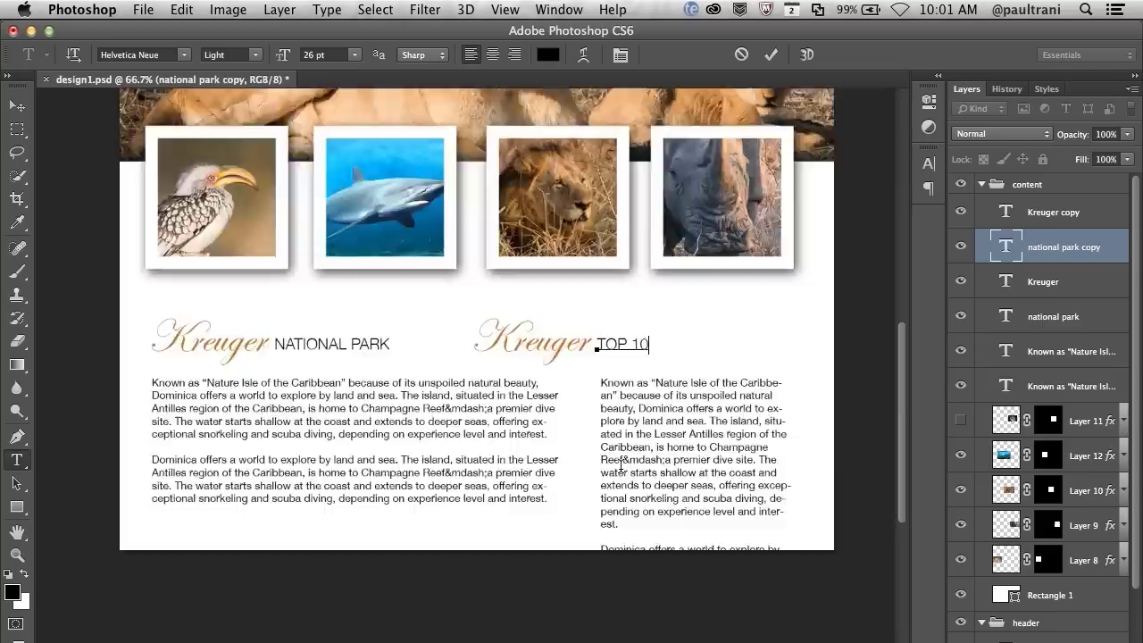
{"action": "key", "text": "ctrl+Return"}
- Retype the Kreuger copy as Africa after TOP 10 and set it to 18 pt
{"action": "double_click", "coordinate": [596, 389]}
{"action": "type", "text": "Ar"}
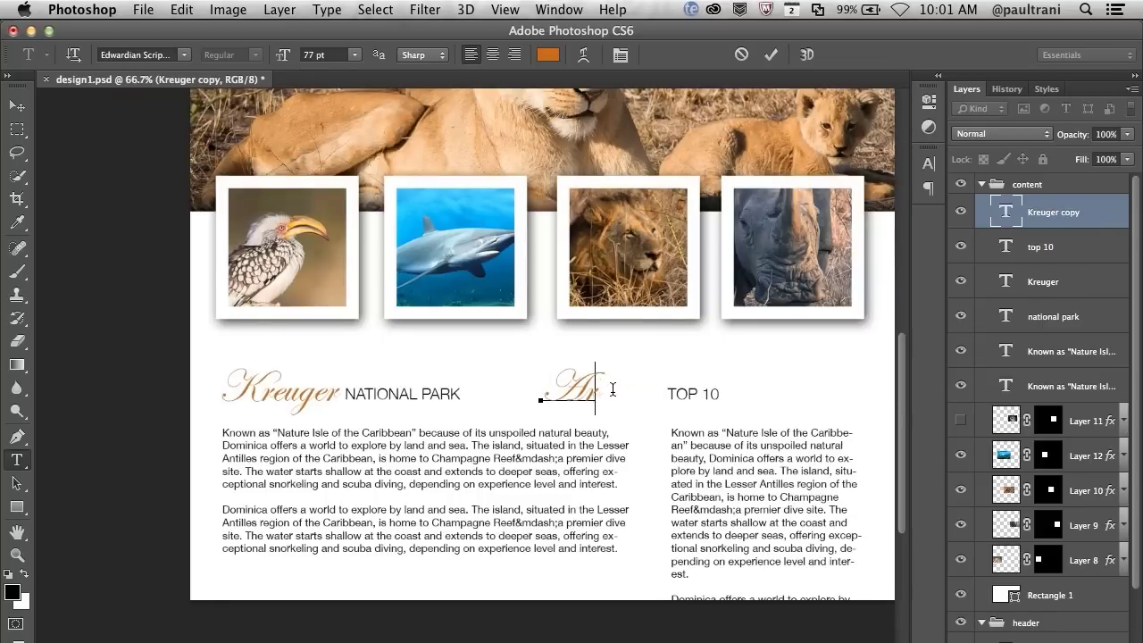
{"action": "key", "text": "ctrl+Return"}
{"action": "key", "text": "v"}
{"action": "left_click_drag", "start_coordinate": [654, 389], "coordinate": [665, 386]}
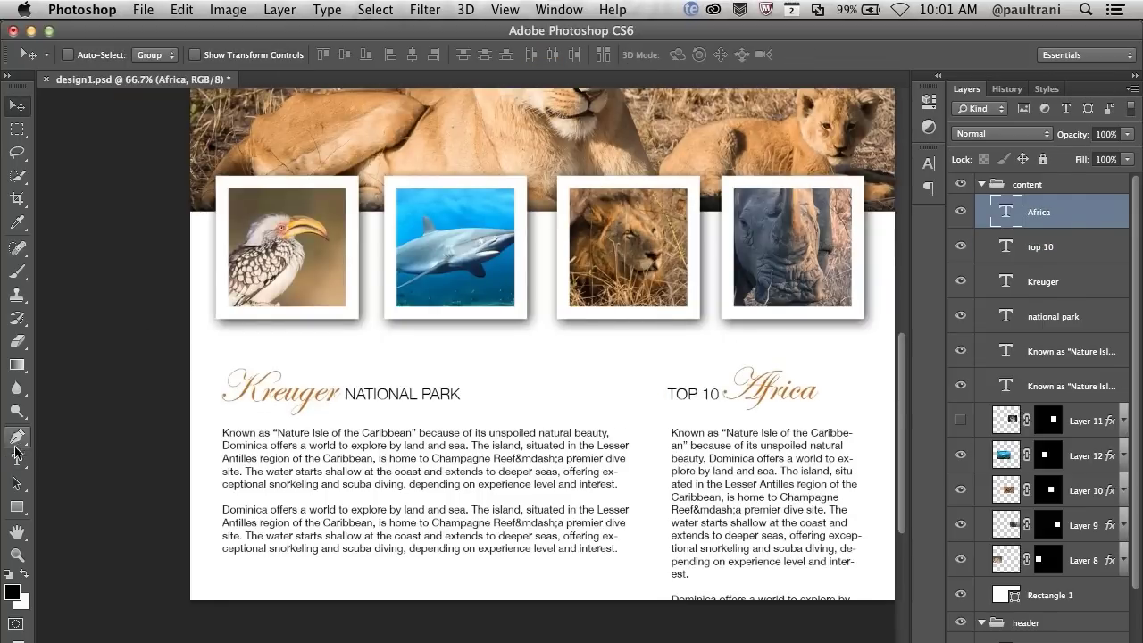
{"action": "left_click", "coordinate": [16, 458]}
{"action": "left_click", "coordinate": [354, 55]}
{"action": "left_click", "coordinate": [337, 227]}
{"action": "left_click", "coordinate": [703, 451]}
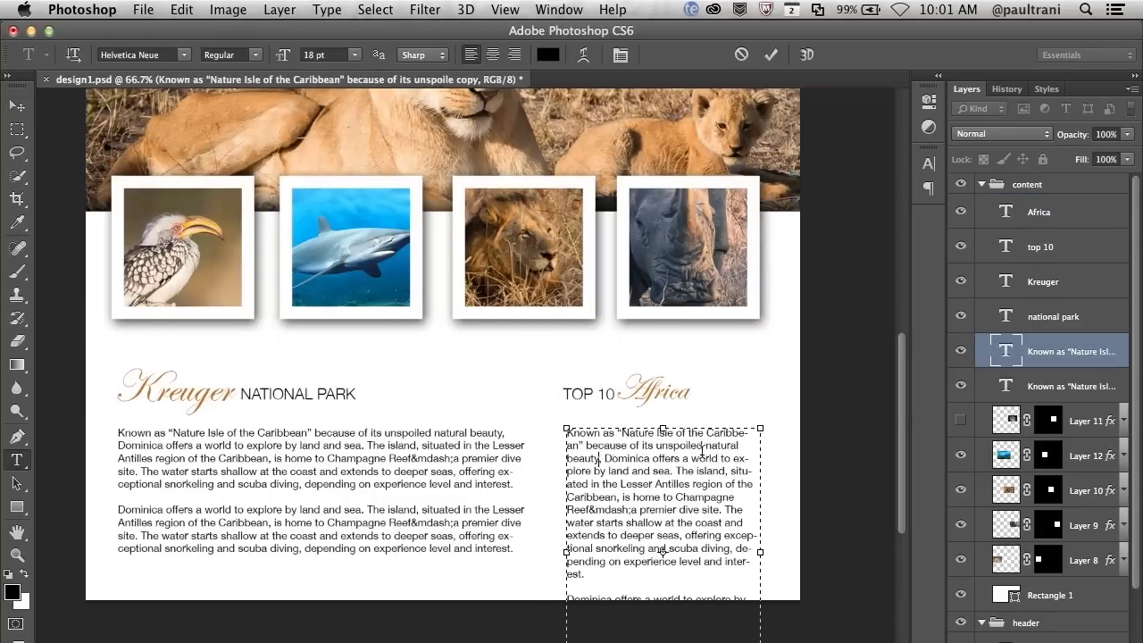
- Delete the opening phrases and break the paragraph into separate lines, adding Sabi Sabi
{"action": "key", "text": "BackSpace"}
{"action": "key", "text": "Return"}
{"action": "key", "text": "BackSpace"}
{"action": "mouse_move", "coordinate": [566, 432]}
{"action": "left_mouse_down"}
{"action": "mouse_move", "coordinate": [607, 432]}
{"action": "mouse_move", "coordinate": [544, 458]}
{"action": "left_mouse_up"}
{"action": "left_click", "coordinate": [614, 458]}
{"action": "key", "text": "Return"}
{"action": "key", "text": "BackSpace"}
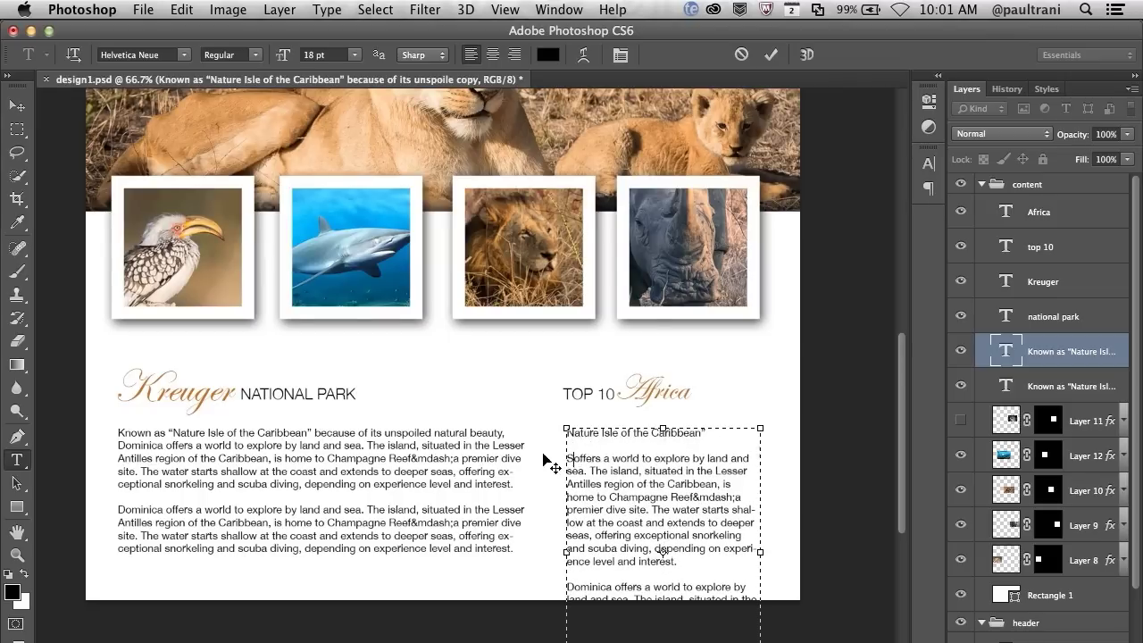
{"action": "type", "text": "Sabi Sabi"}
{"action": "key", "text": "Return"}
{"action": "key", "text": "Return"}
- Remove the remaining sentence text so the list ends at Champagne Reef
{"action": "scroll", "coordinate": [674, 430], "scroll_direction": "down", "scroll_amount": 2}
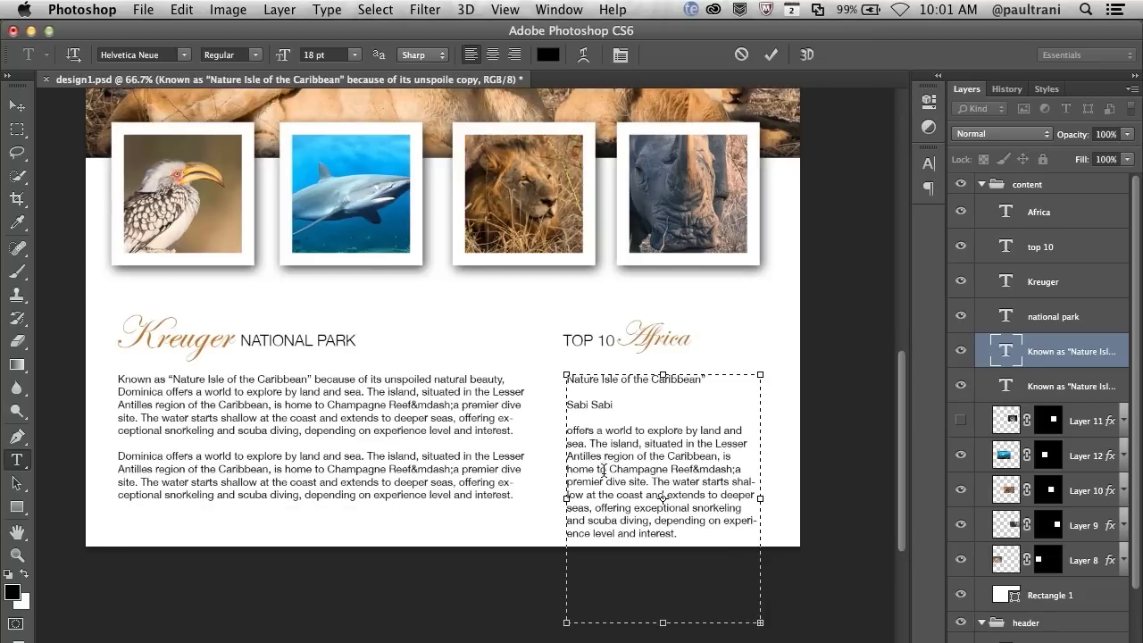
{"action": "mouse_move", "coordinate": [712, 442]}
{"action": "left_mouse_down"}
{"action": "mouse_move", "coordinate": [566, 430]}
{"action": "mouse_move", "coordinate": [671, 455]}
{"action": "mouse_move", "coordinate": [759, 616]}
{"action": "left_mouse_up"}
{"action": "key", "text": "BackSpace"}
{"action": "key", "text": "Return"}
{"action": "key", "text": "Return"}
{"action": "key", "text": "Return"}
{"action": "key", "text": "BackSpace"}
{"action": "key", "text": "BackSpace"}
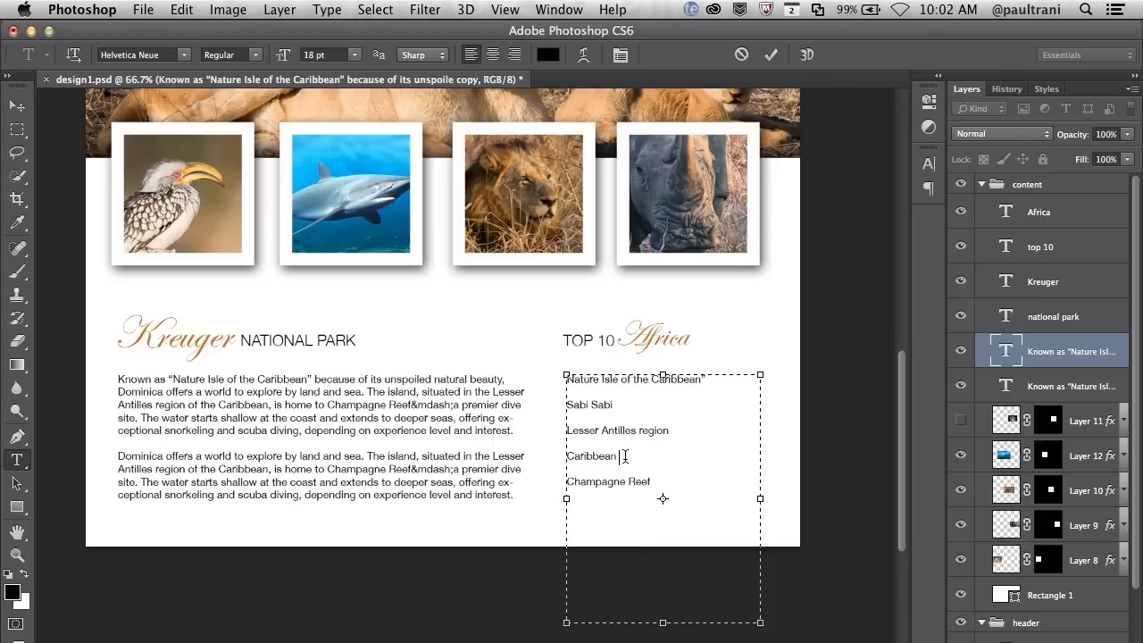
- Set the whole five-item list to 14 pt
{"action": "key", "text": "ctrl+a"}
{"action": "left_click", "coordinate": [353, 54]}
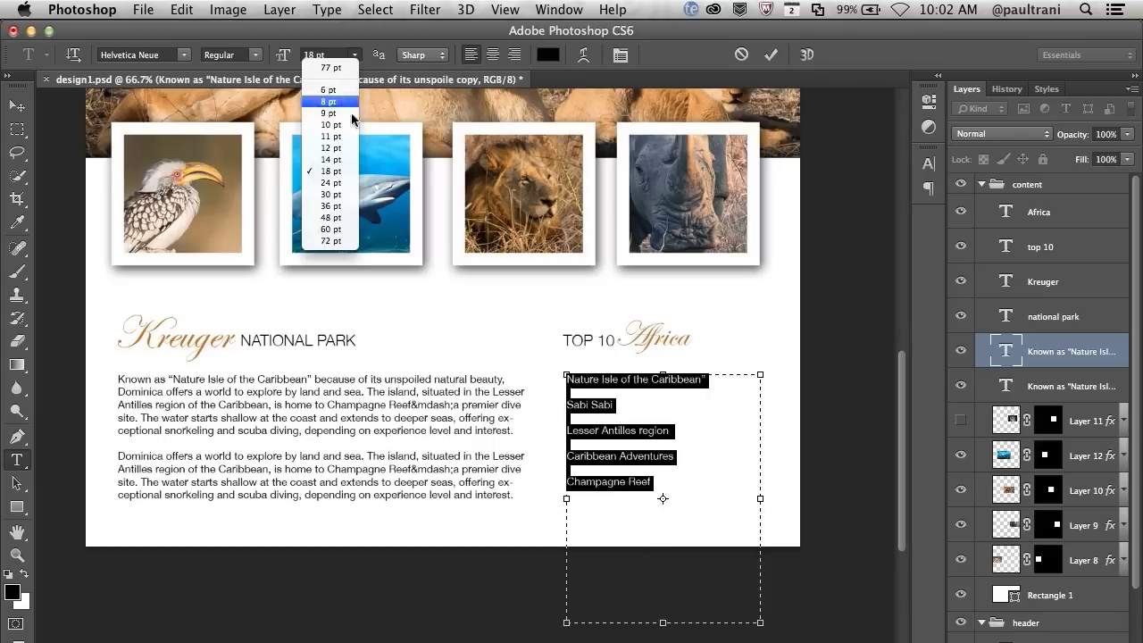
{"action": "left_click", "coordinate": [347, 183]}
{"action": "type", "text": "14"}
{"action": "key", "text": "Return"}
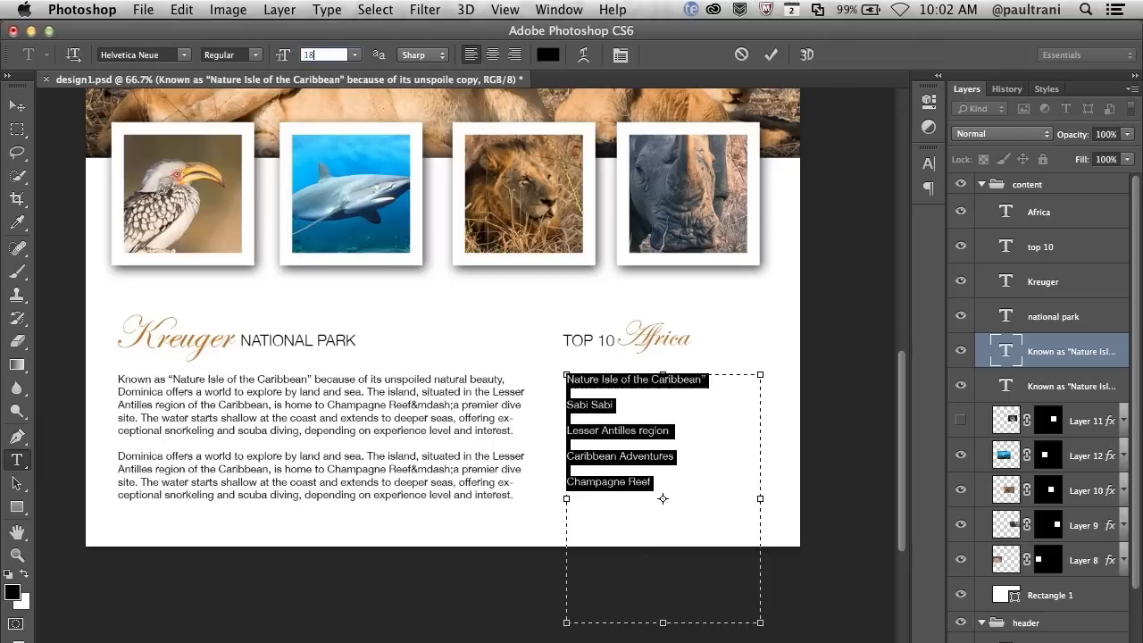
{"action": "left_click", "coordinate": [16, 106]}
{"action": "scroll", "coordinate": [335, 256], "scroll_direction": "up", "scroll_amount": 5}
{"action": "scroll", "coordinate": [335, 257], "scroll_direction": "up", "scroll_amount": 3}
{"action": "scroll", "coordinate": [335, 256], "scroll_direction": "down", "scroll_amount": 5}
- Duplicate the white content rectangle and resize the copy into a grey panel over the right column
{"action": "left_click", "coordinate": [1013, 578]}
{"action": "key", "text": "ctrl+j"}
{"action": "key", "text": "ctrl+t"}
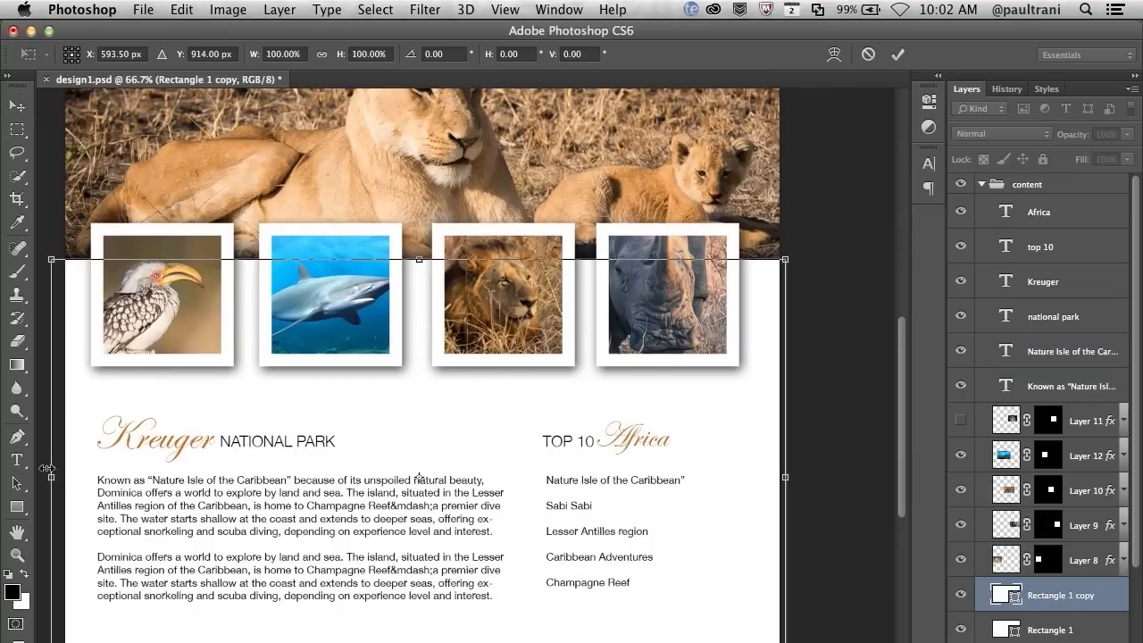
{"action": "key", "text": "Return"}
{"action": "double_click", "coordinate": [1007, 594]}
{"action": "left_click_drag", "start_coordinate": [542, 237], "coordinate": [783, 303]}
{"action": "scroll", "coordinate": [453, 301], "scroll_direction": "up", "scroll_amount": 2}
{"action": "scroll", "coordinate": [453, 302], "scroll_direction": "up", "scroll_amount": 3}
{"action": "scroll", "coordinate": [453, 302], "scroll_direction": "down", "scroll_amount": 2}
{"action": "key", "text": "v"}
{"action": "key", "text": "Return"}
- Make the TOP 10 Africa heading and list text white
{"action": "left_click", "coordinate": [1040, 247]}
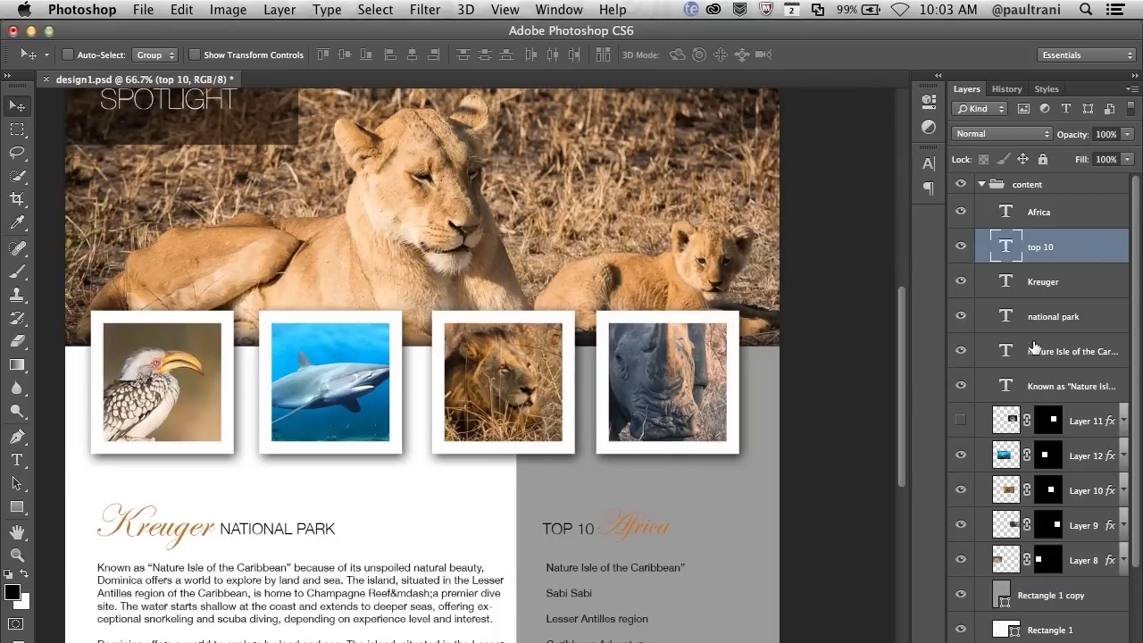
{"action": "left_click", "coordinate": [1067, 350], "text": "ctrl"}
{"action": "key", "text": "t"}
{"action": "left_click", "coordinate": [548, 55]}
{"action": "left_click", "coordinate": [1071, 329]}
{"action": "scroll", "coordinate": [812, 426], "scroll_direction": "down", "scroll_amount": 2}
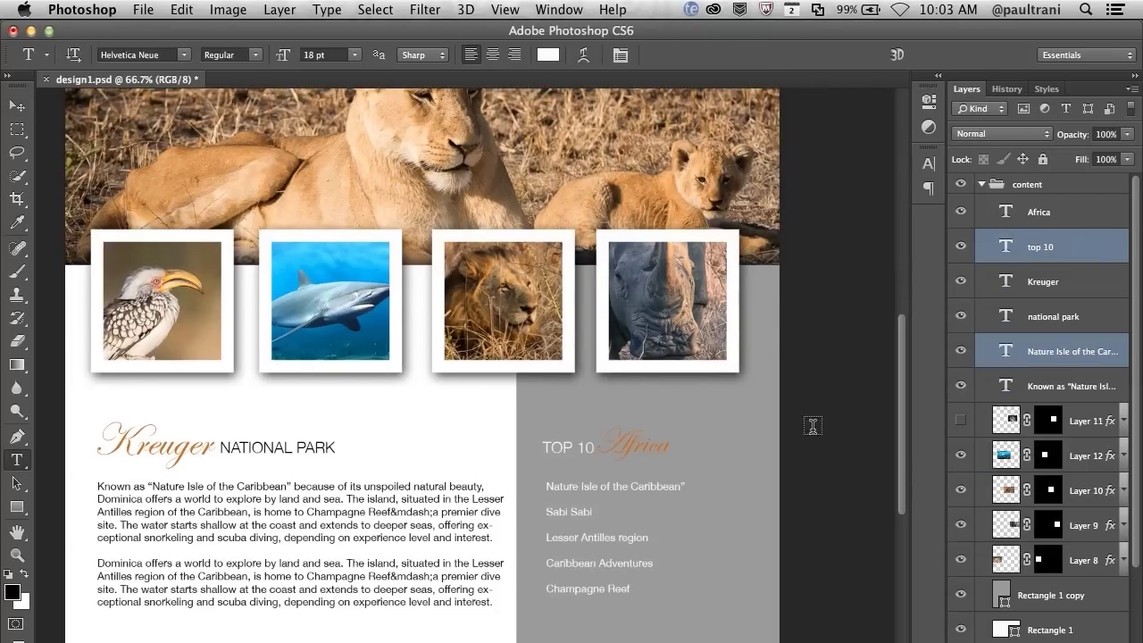
- Reorder the sidebar text and panel layers so they sit below the thumbnails
{"action": "left_click_drag", "start_coordinate": [1014, 607], "coordinate": [1040, 265]}
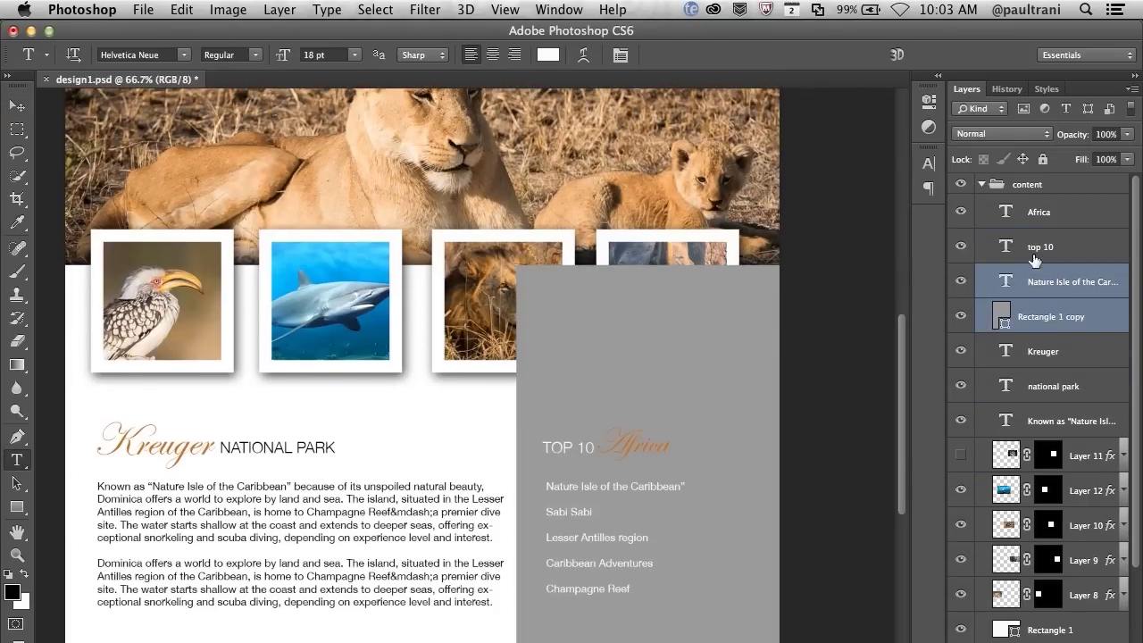
{"action": "double_click", "coordinate": [1034, 259]}
{"action": "left_click", "coordinate": [944, 230]}
{"action": "left_click_drag", "start_coordinate": [1045, 281], "coordinate": [1045, 616]}
{"action": "left_click", "coordinate": [1027, 9]}
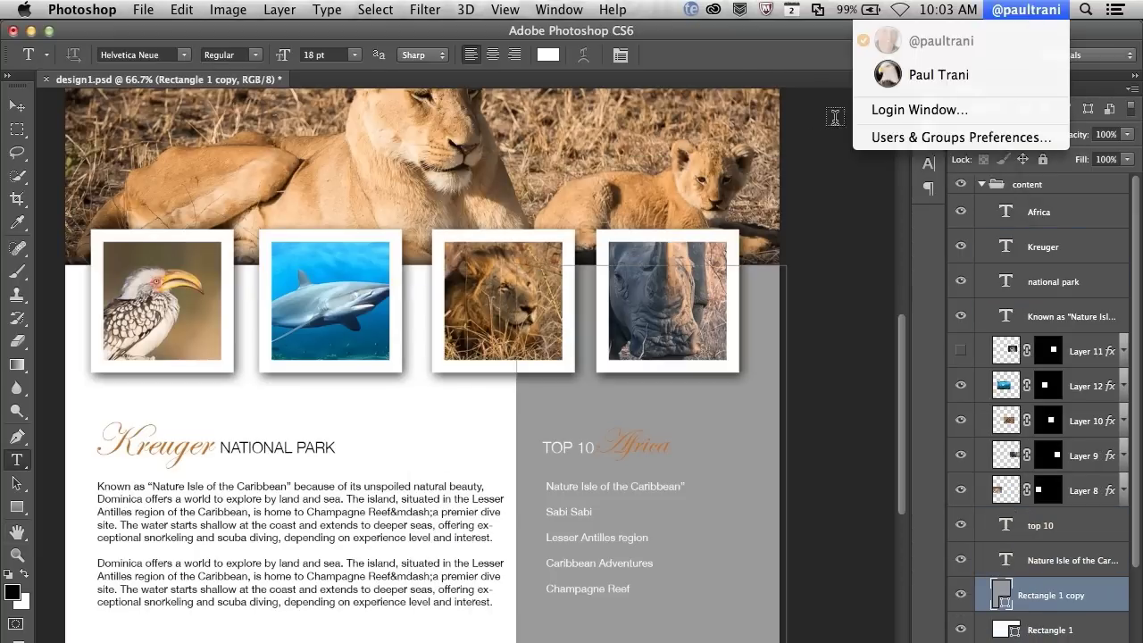
{"action": "left_click", "coordinate": [815, 119]}
- Fill the sidebar panel black and lower its opacity to 69%
{"action": "double_click", "coordinate": [1002, 625]}
{"action": "left_click", "coordinate": [767, 623]}
{"action": "left_click", "coordinate": [1072, 327]}
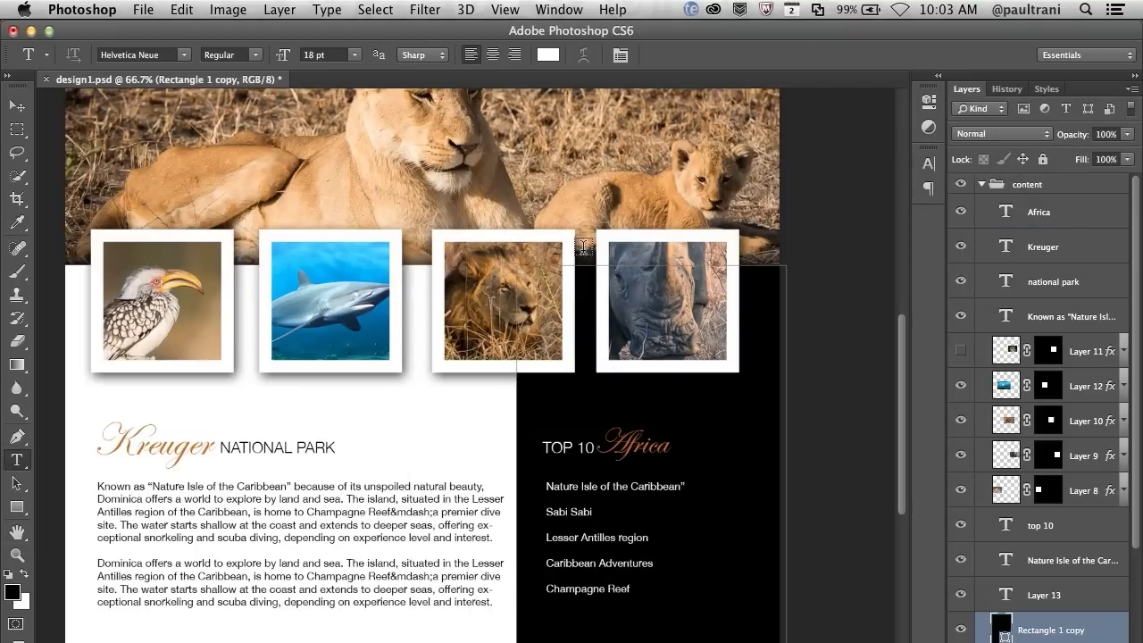
{"action": "scroll", "coordinate": [653, 283], "scroll_direction": "up", "scroll_amount": 5}
{"action": "left_click_drag", "start_coordinate": [1062, 140], "coordinate": [1044, 134]}
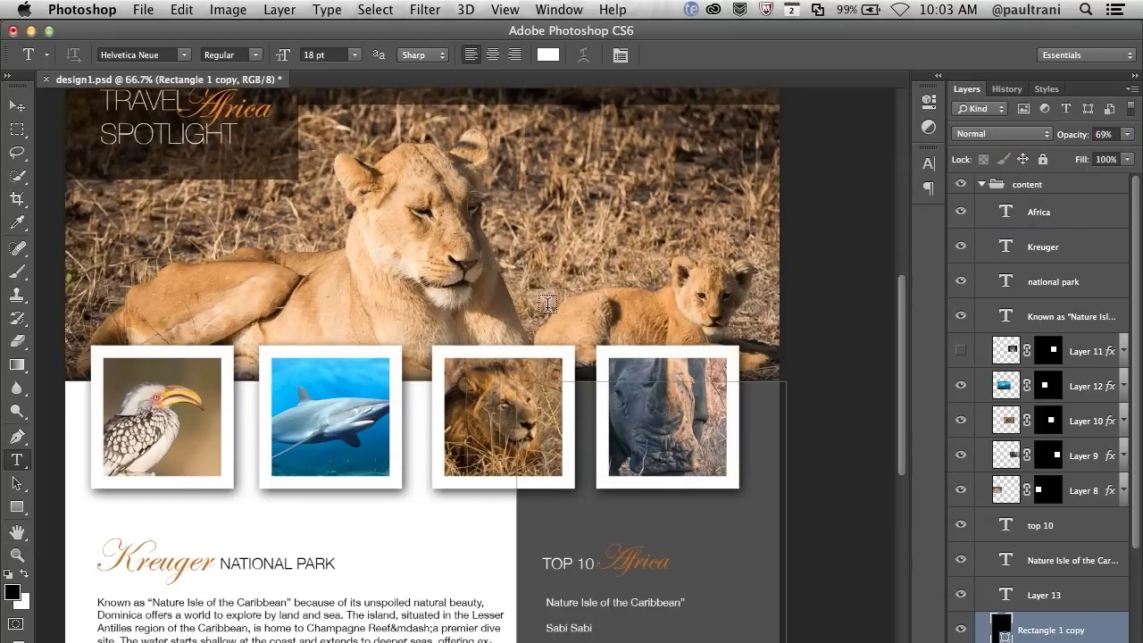
{"action": "scroll", "coordinate": [777, 313], "scroll_direction": "down", "scroll_amount": 3}
{"action": "left_click", "coordinate": [958, 430]}
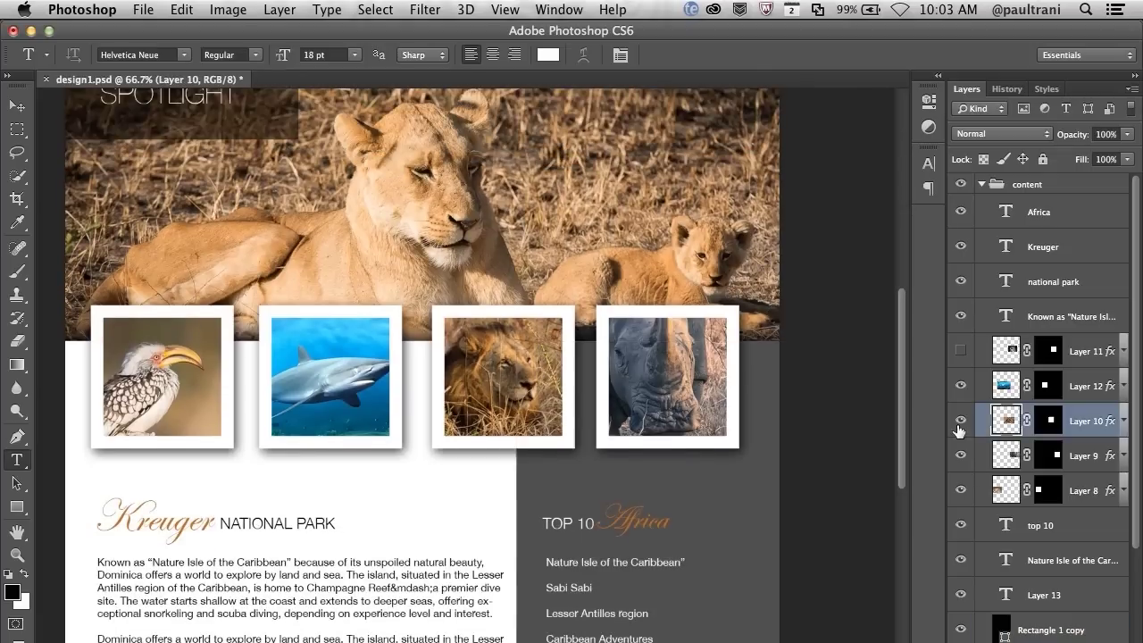
- Duplicate the lion photo layer, place the copy under the dark panel, and mask it
{"action": "scroll", "coordinate": [1035, 429], "scroll_direction": "down", "scroll_amount": 5}
{"action": "scroll", "coordinate": [419, 357], "scroll_direction": "down", "scroll_amount": 3}
{"action": "double_click", "coordinate": [966, 558]}
{"action": "key", "text": "Escape"}
{"action": "left_click_drag", "start_coordinate": [1016, 572], "coordinate": [997, 268]}
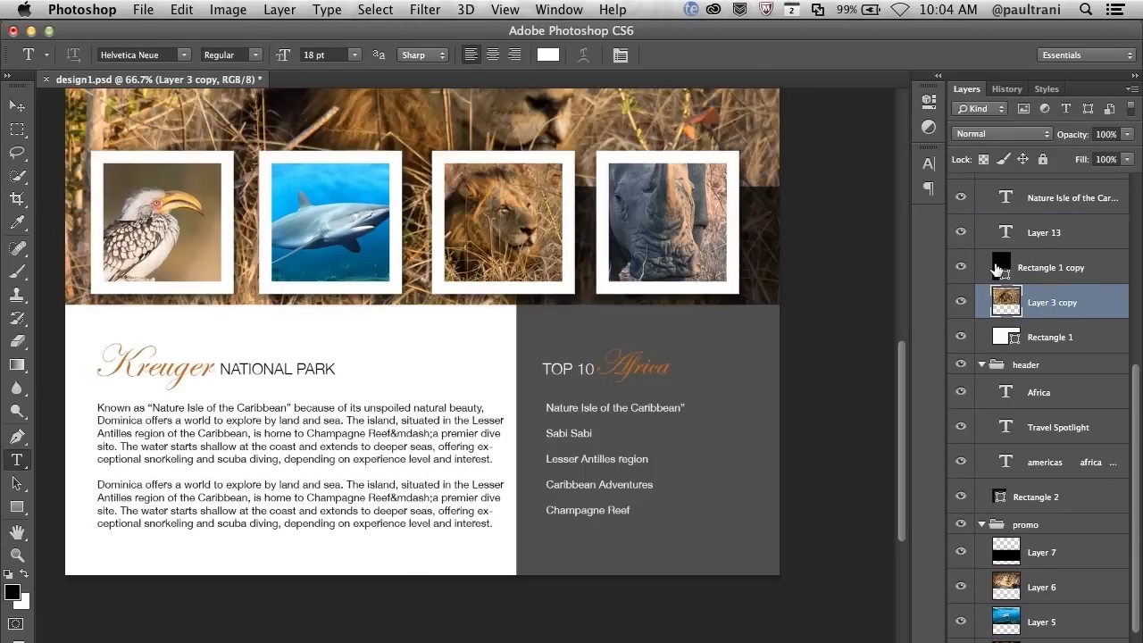
{"action": "key", "text": "v"}
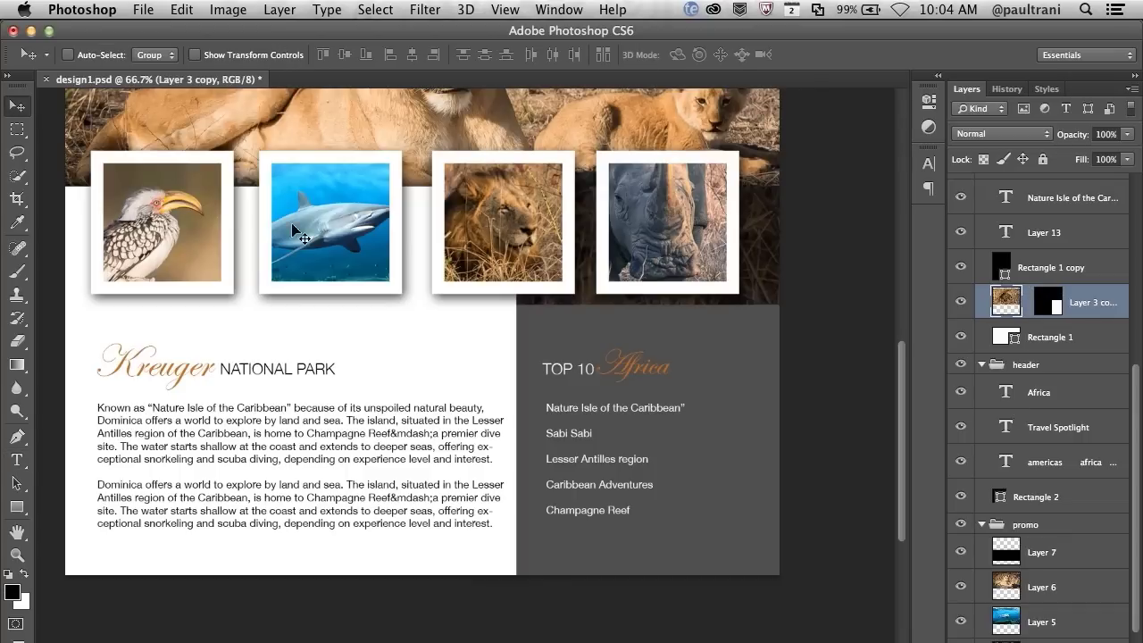
{"action": "scroll", "coordinate": [458, 323], "scroll_direction": "up", "scroll_amount": 4}
- Set the dark Rectangle 1 copy panel to 78% opacity
{"action": "left_click", "coordinate": [730, 527], "text": "super"}
{"action": "right_click", "coordinate": [980, 268]}
{"action": "left_click", "coordinate": [991, 398]}
{"action": "mouse_move", "coordinate": [1074, 141]}
{"action": "left_mouse_down"}
{"action": "mouse_move", "coordinate": [1036, 141]}
{"action": "mouse_move", "coordinate": [1084, 134]}
{"action": "left_mouse_up"}
{"action": "left_click", "coordinate": [1071, 301]}
{"action": "scroll", "coordinate": [268, 504], "scroll_direction": "down", "scroll_amount": 3}
{"action": "left_click", "coordinate": [1051, 267]}
{"action": "scroll", "coordinate": [608, 323], "scroll_direction": "up", "scroll_amount": 3}
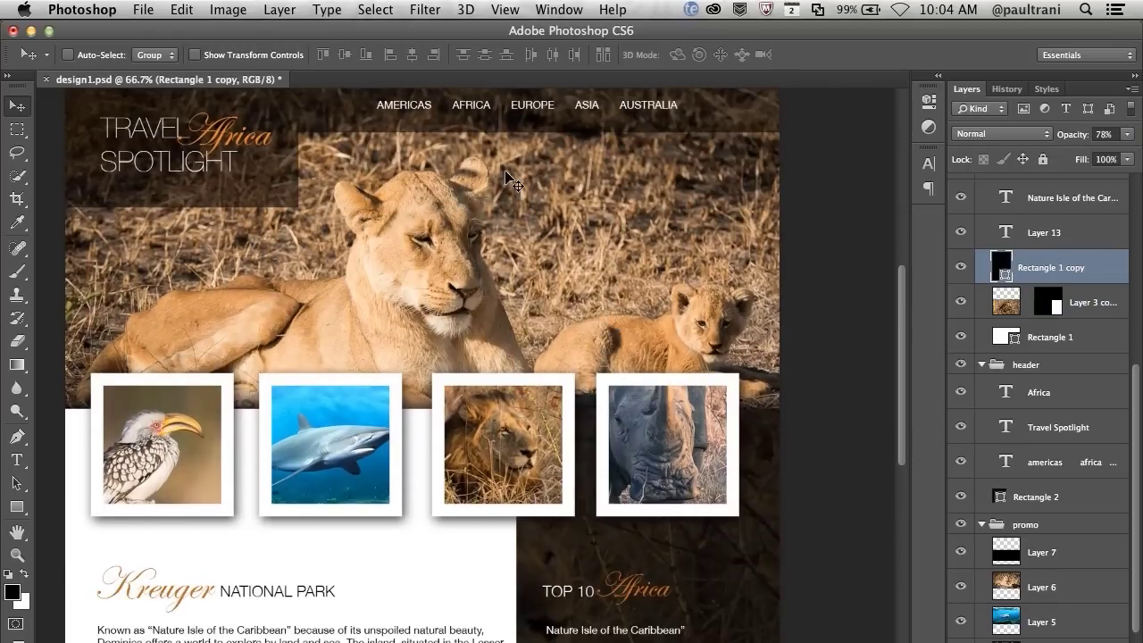
{"action": "scroll", "coordinate": [508, 250], "scroll_direction": "down", "scroll_amount": 3}
{"action": "scroll", "coordinate": [516, 326], "scroll_direction": "up", "scroll_amount": 3}
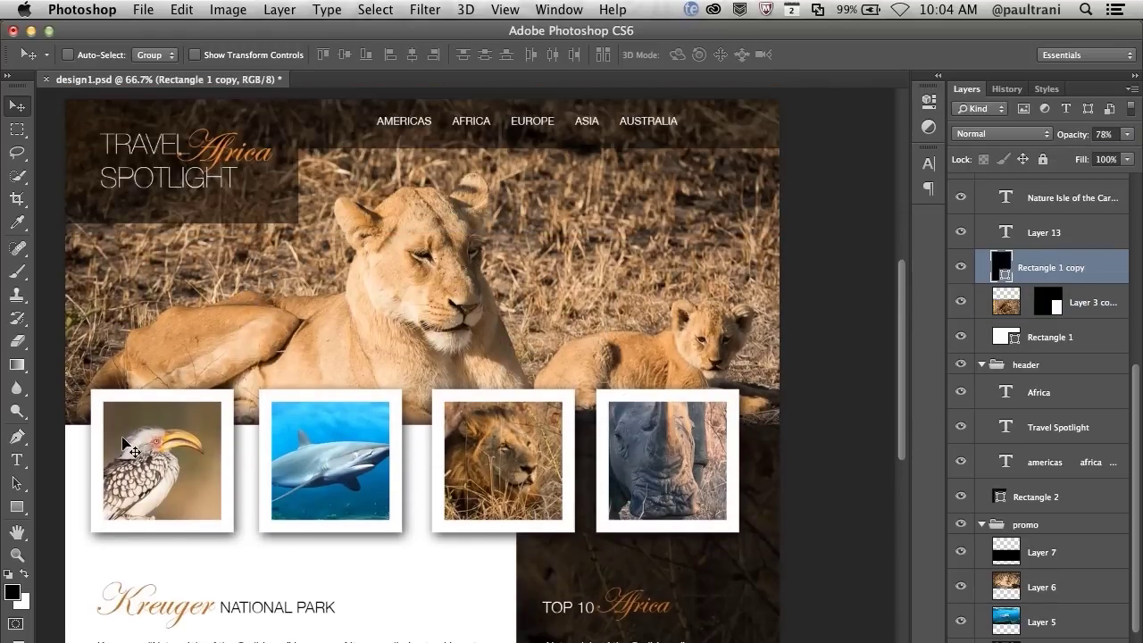